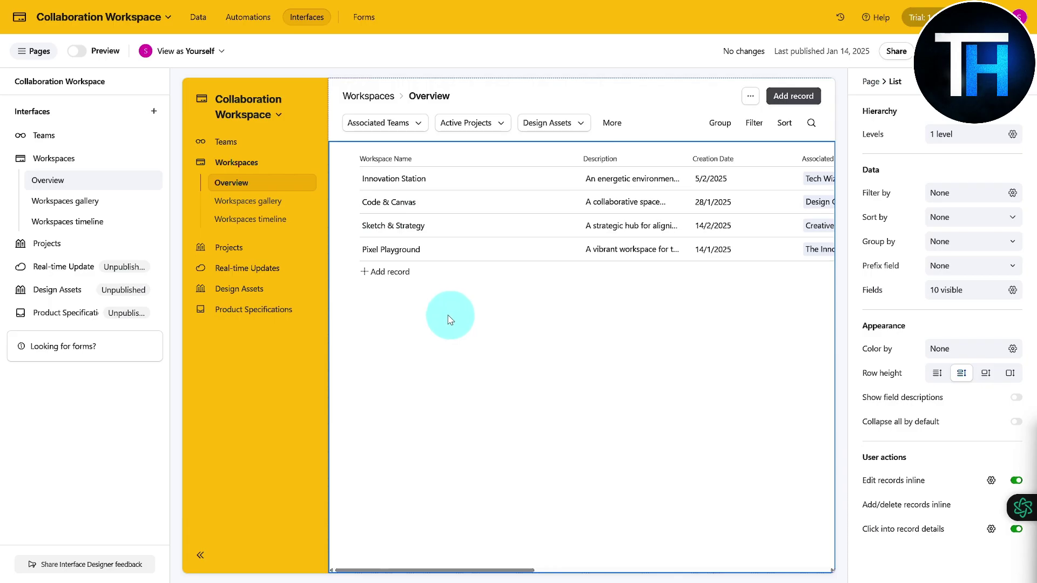
# Step: Filter the Teams overview by department so that only Design teams are listed
pyautogui.click(225, 145)
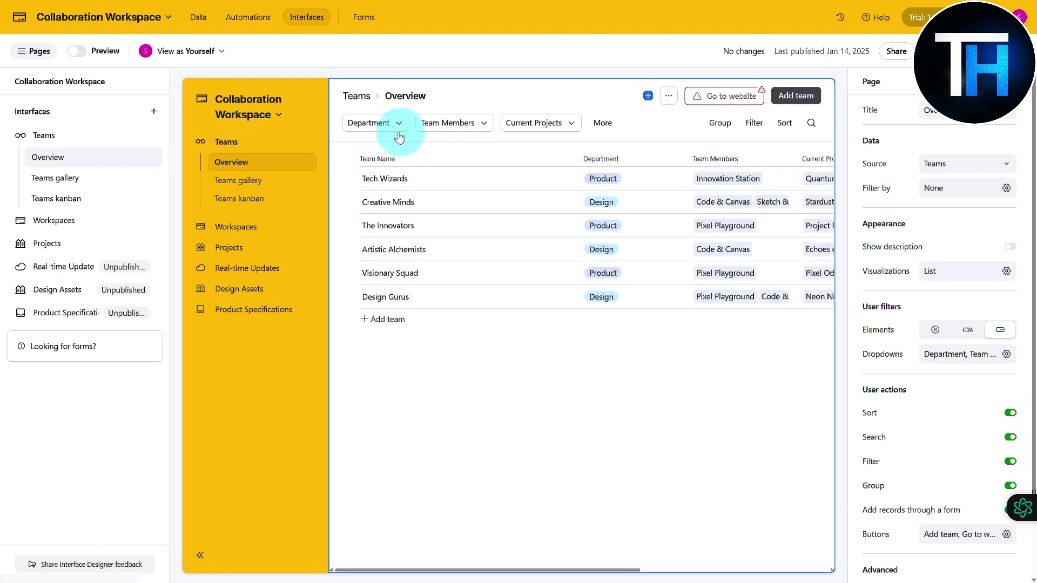
pyautogui.click(397, 131)
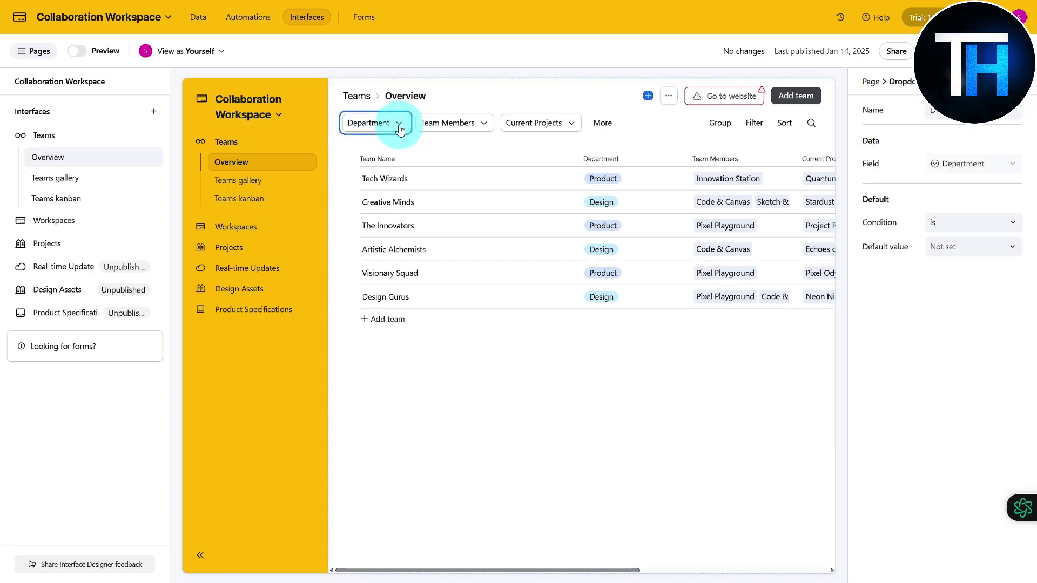
pyautogui.click(399, 126)
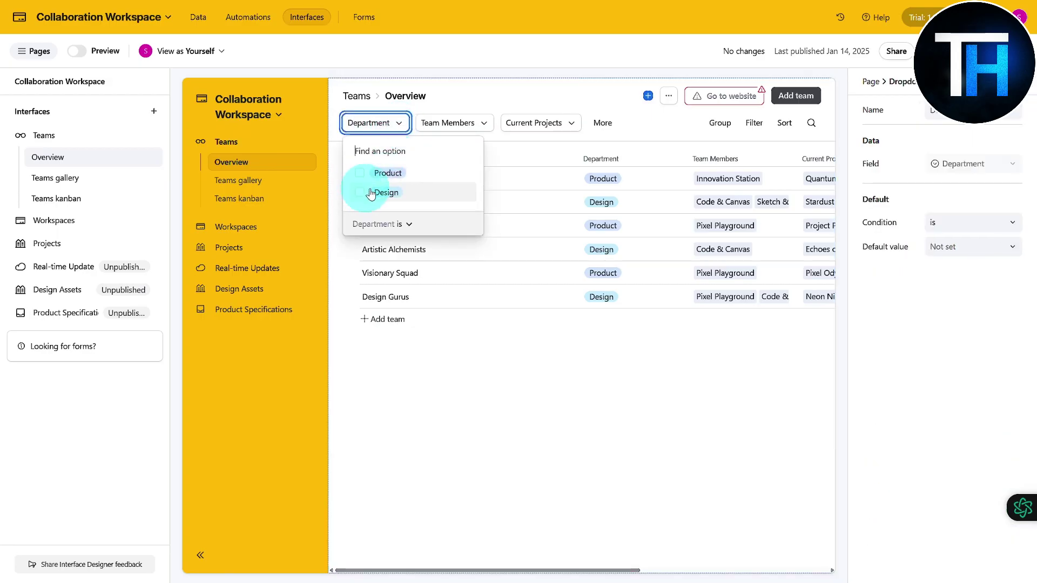
pyautogui.click(361, 175)
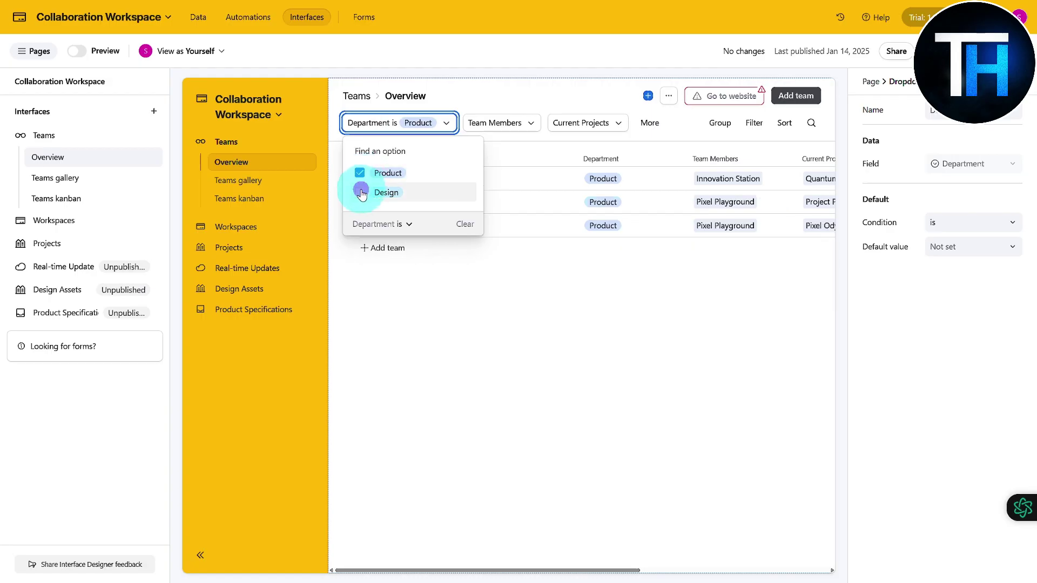
pyautogui.click(360, 192)
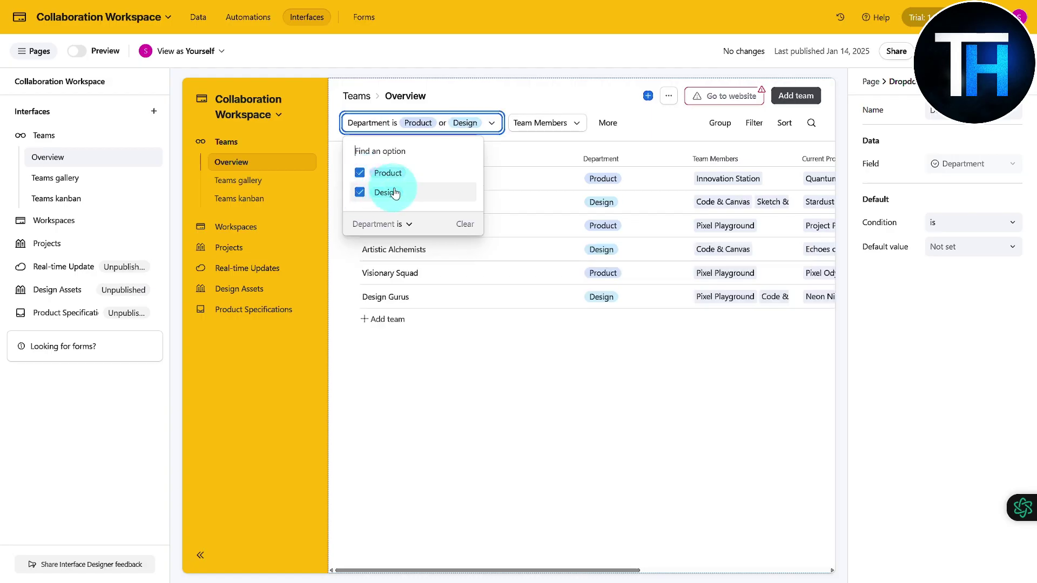
pyautogui.click(360, 173)
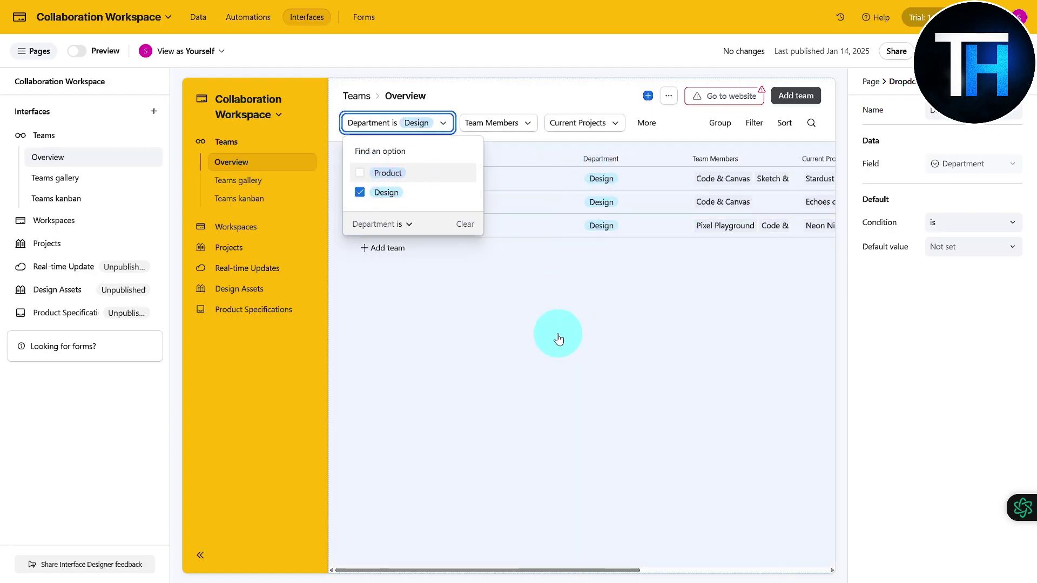
pyautogui.click(556, 335)
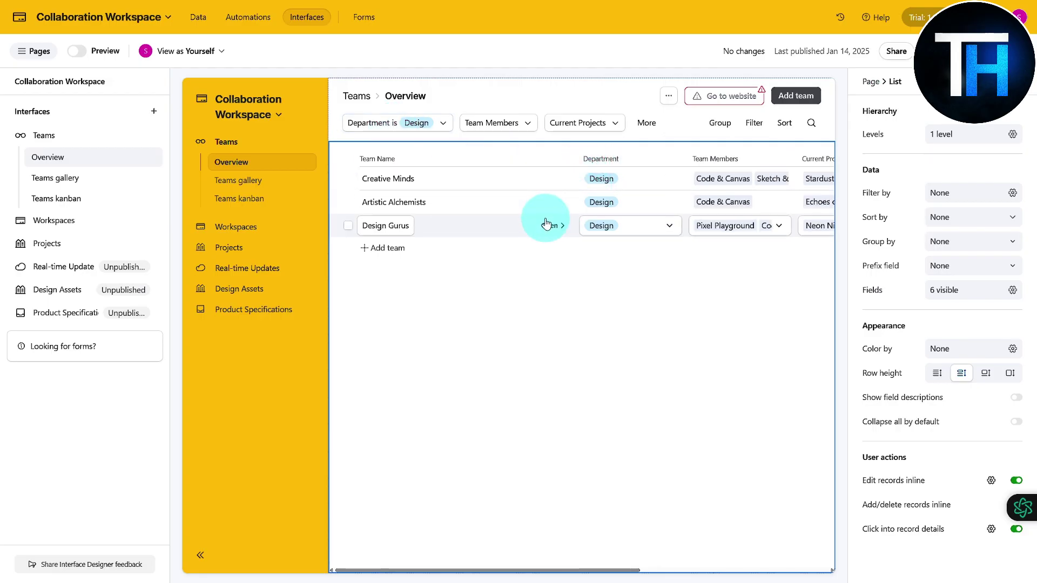
# Step: Inspect the Creative Minds team's linked team members and the upload sources for its profile photo
pyautogui.hscroll(5, 556, 209)
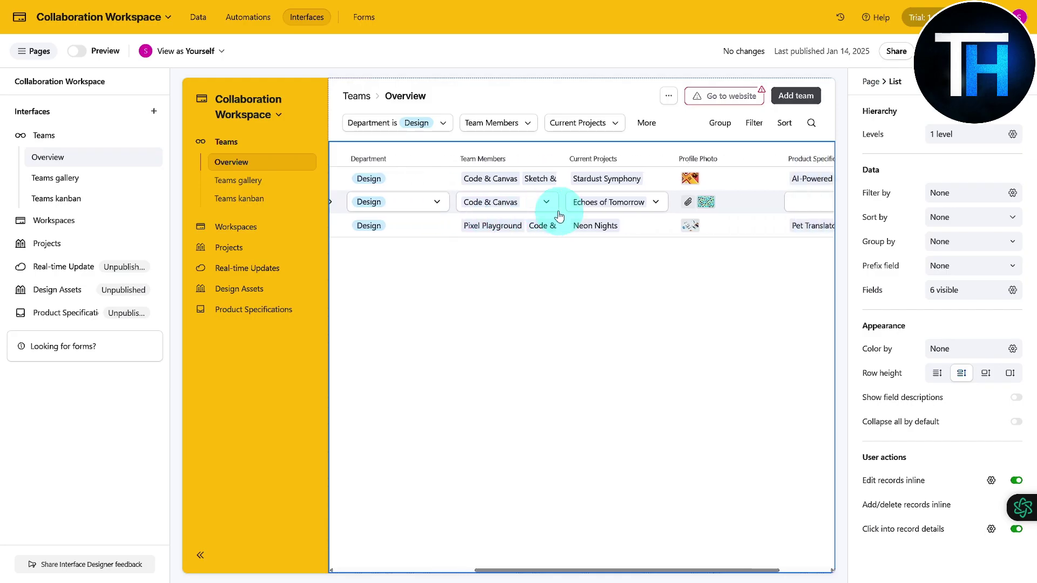
pyautogui.click(531, 179)
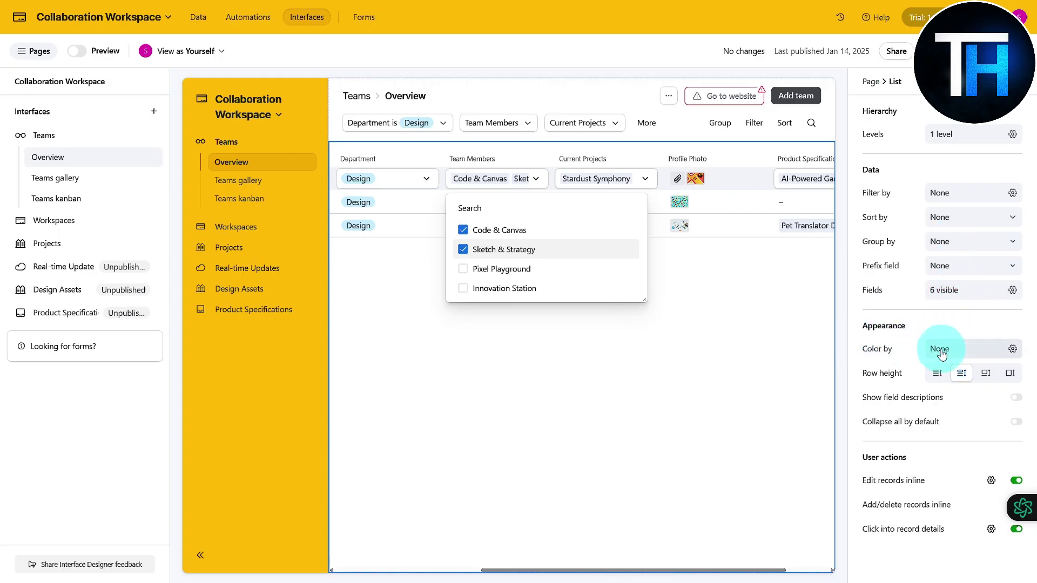
pyautogui.click(733, 303)
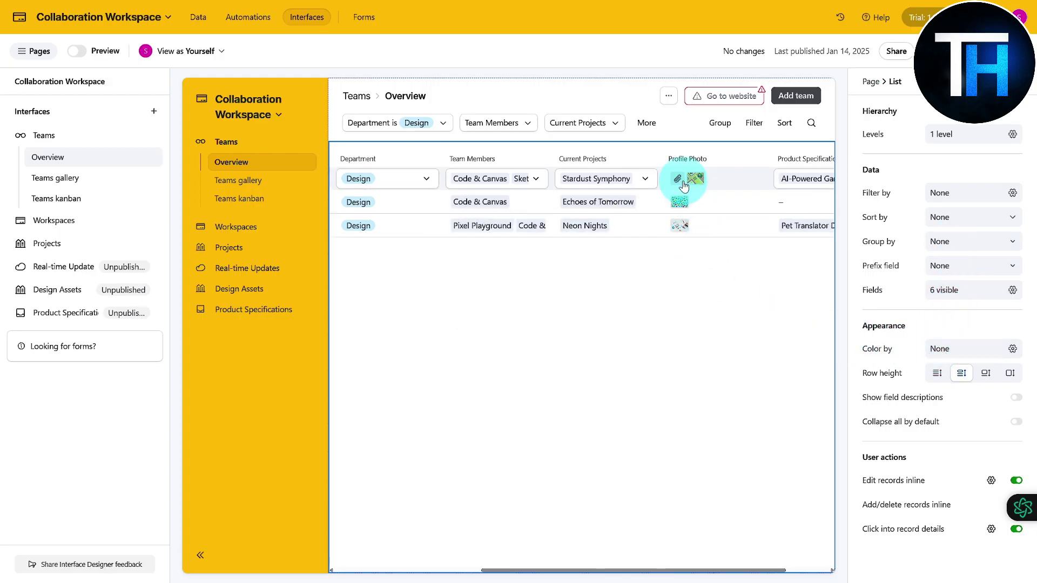
pyautogui.click(681, 182)
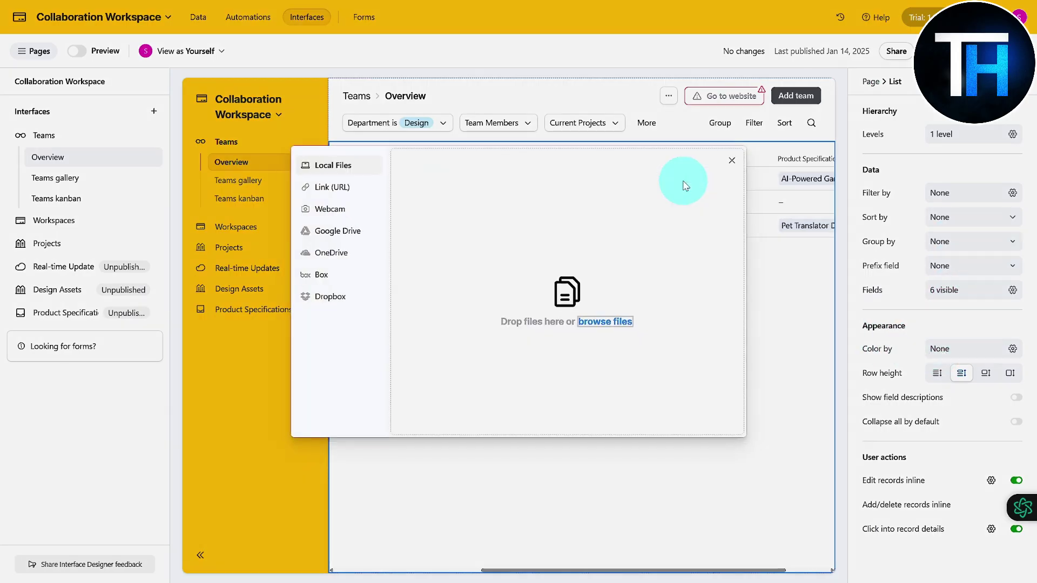
pyautogui.click(732, 157)
pyautogui.hscroll(3, 705, 278)
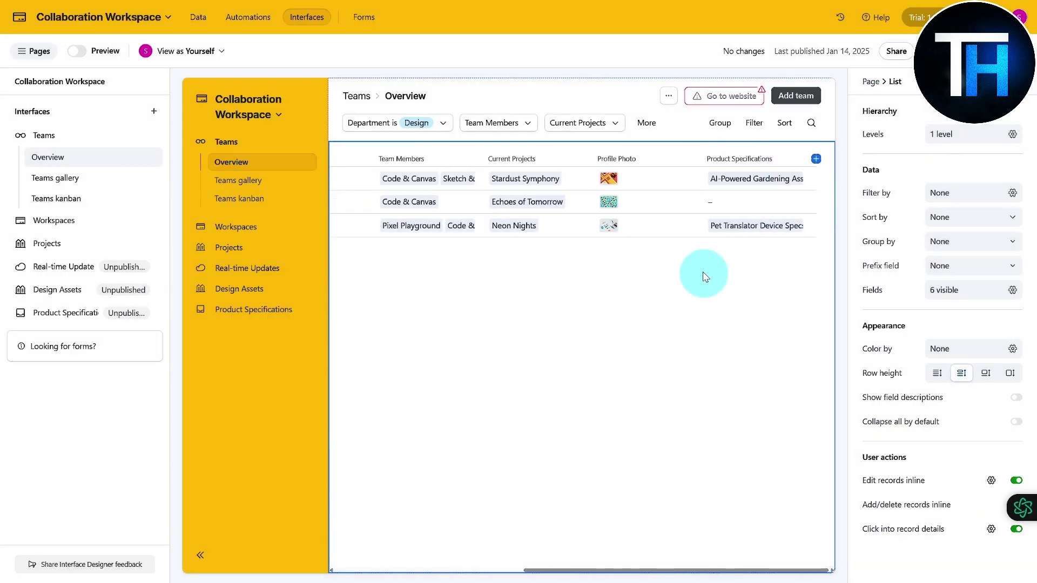
# Step: Remove Design from the Department filter so that the Teams overview lists every team
pyautogui.click(436, 126)
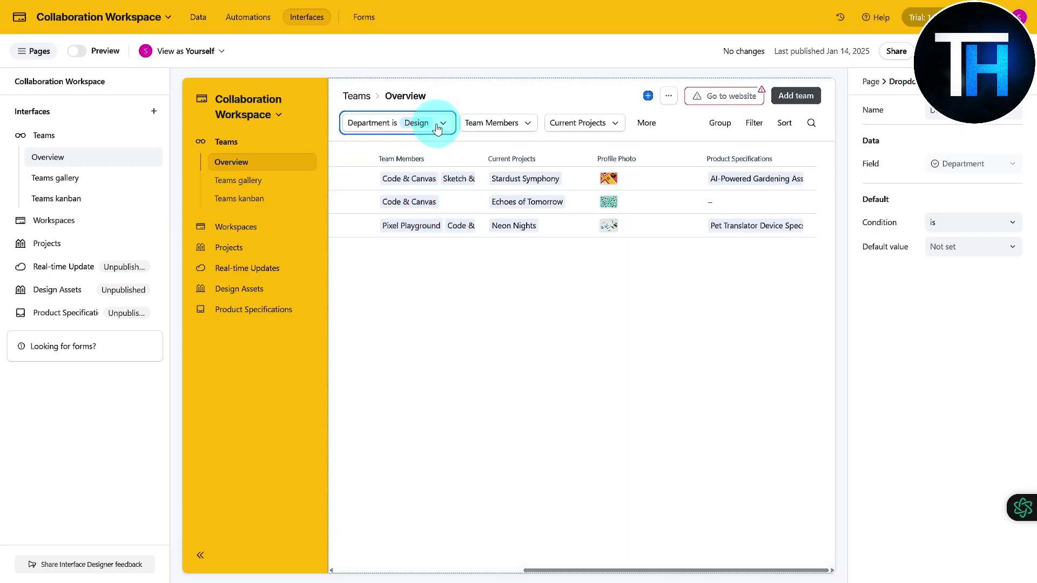
pyautogui.click(435, 123)
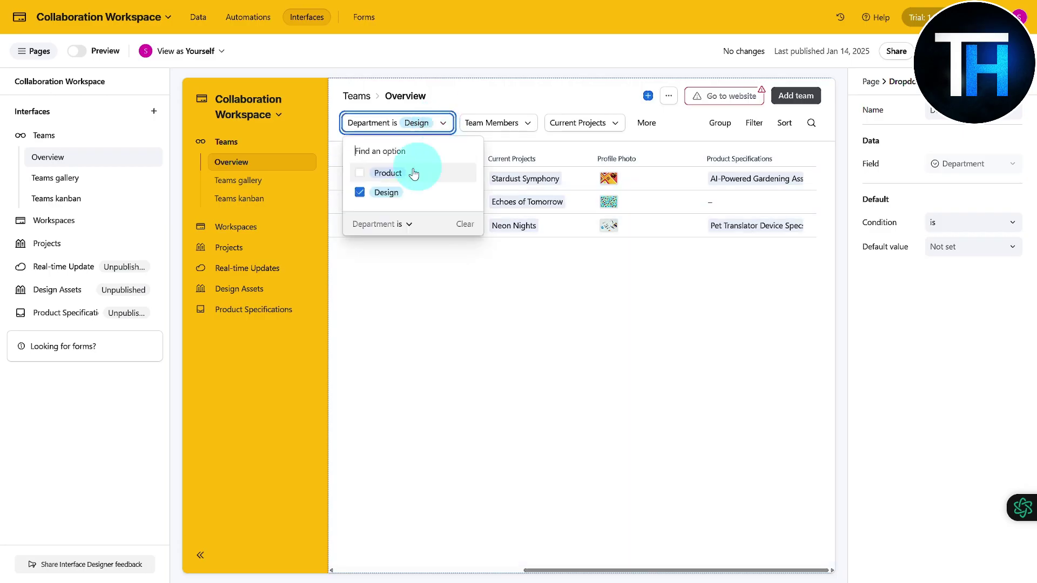
pyautogui.click(360, 195)
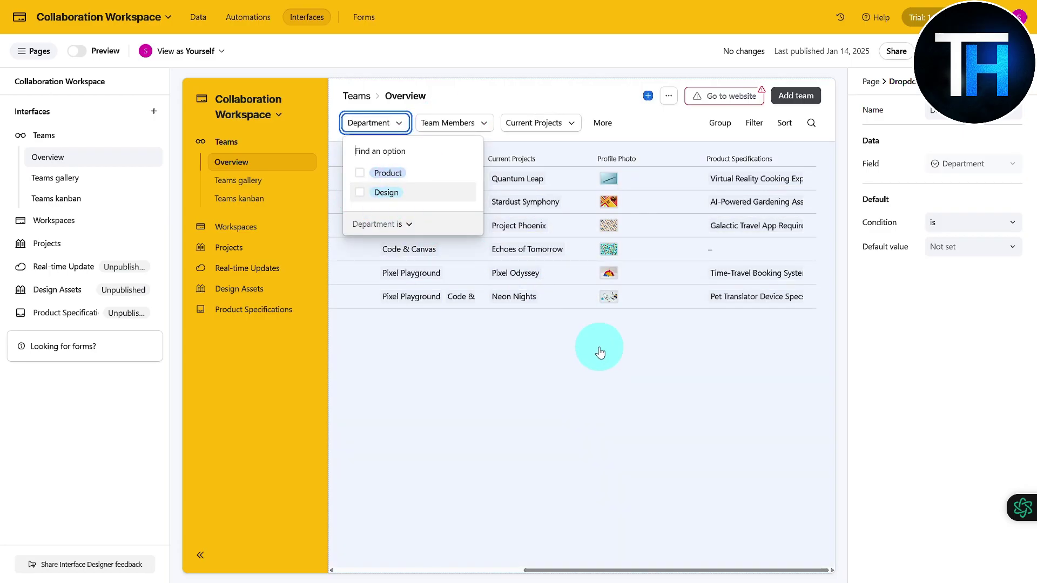
pyautogui.click(607, 381)
pyautogui.hscroll(-4, 492, 317)
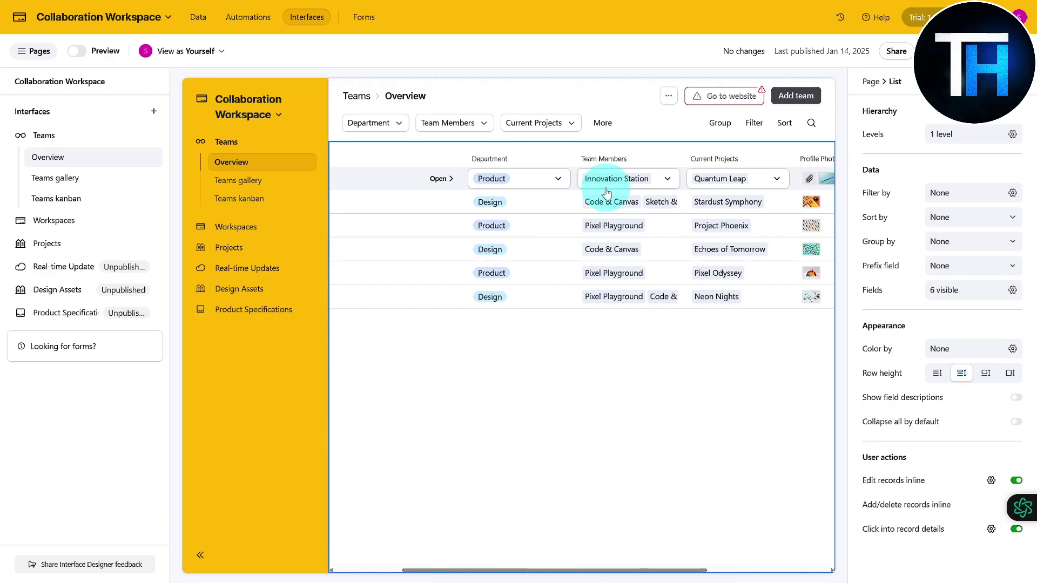
pyautogui.hscroll(3, 607, 183)
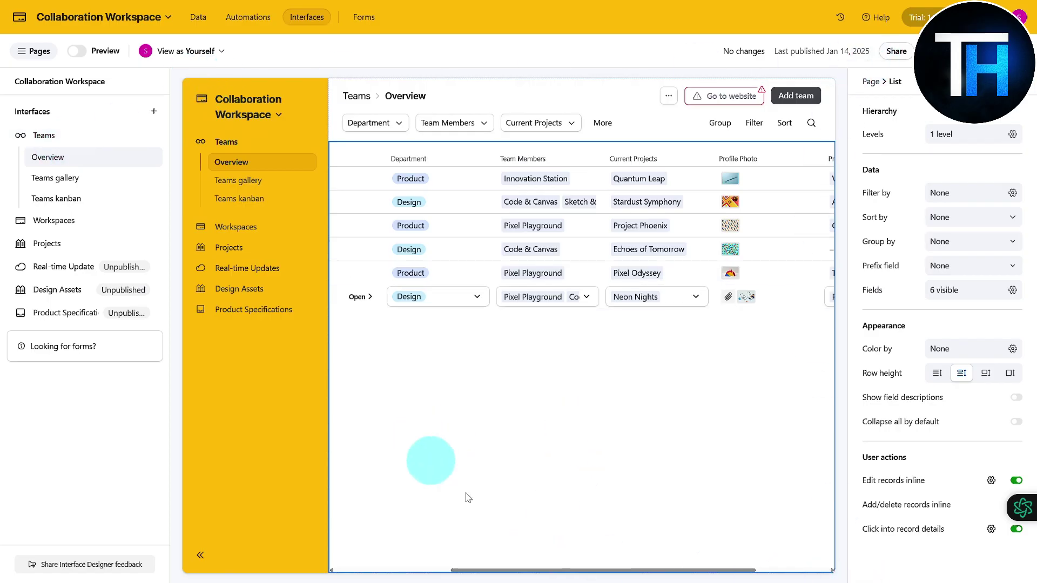
pyautogui.moveTo(538, 574); pyautogui.dragTo(423, 567)
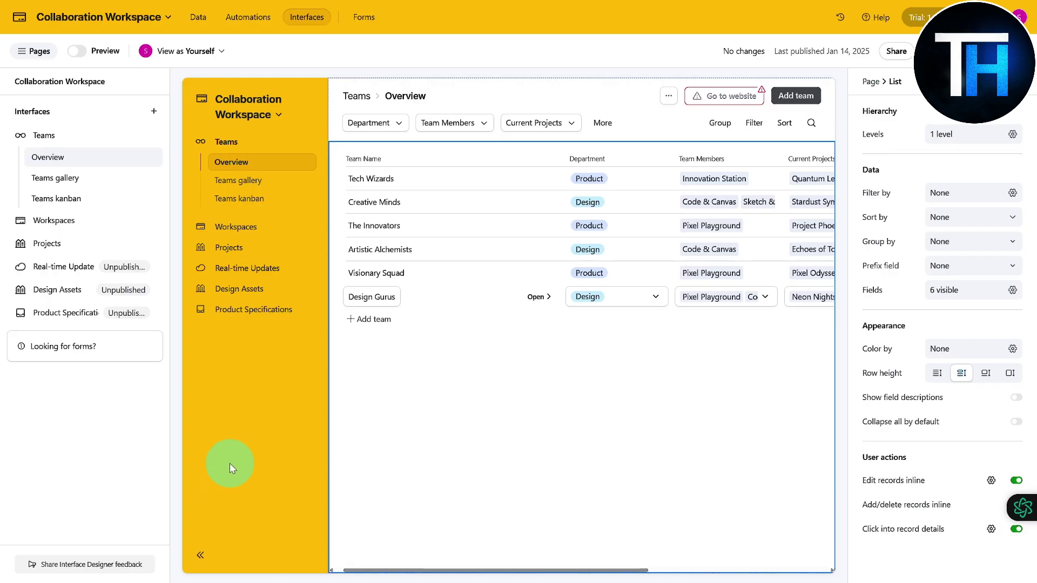
# Step: Open the Workspaces overview and check the filter settings of its list
pyautogui.click(60, 226)
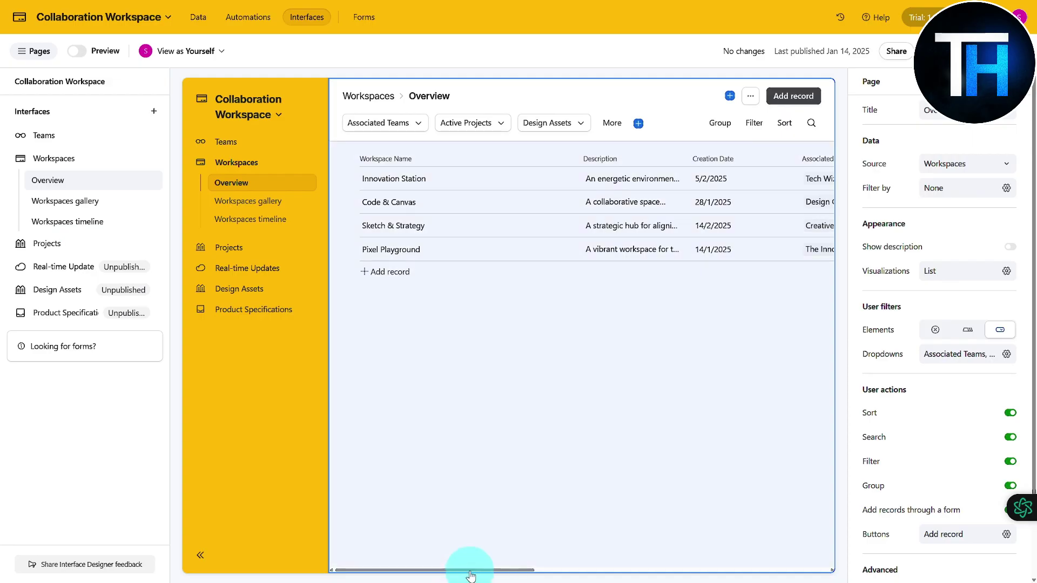
pyautogui.click(497, 569)
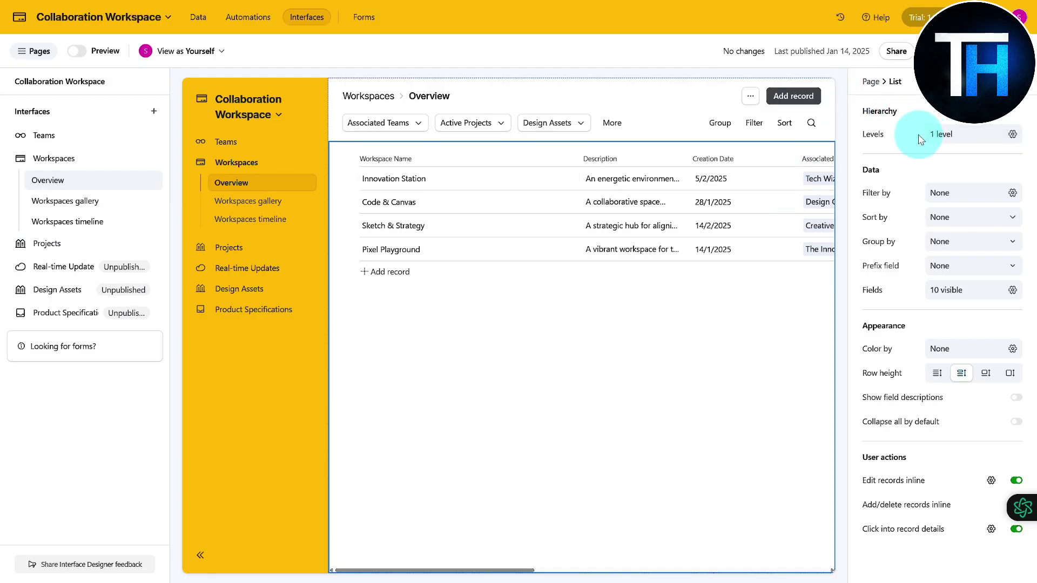
pyautogui.click(974, 198)
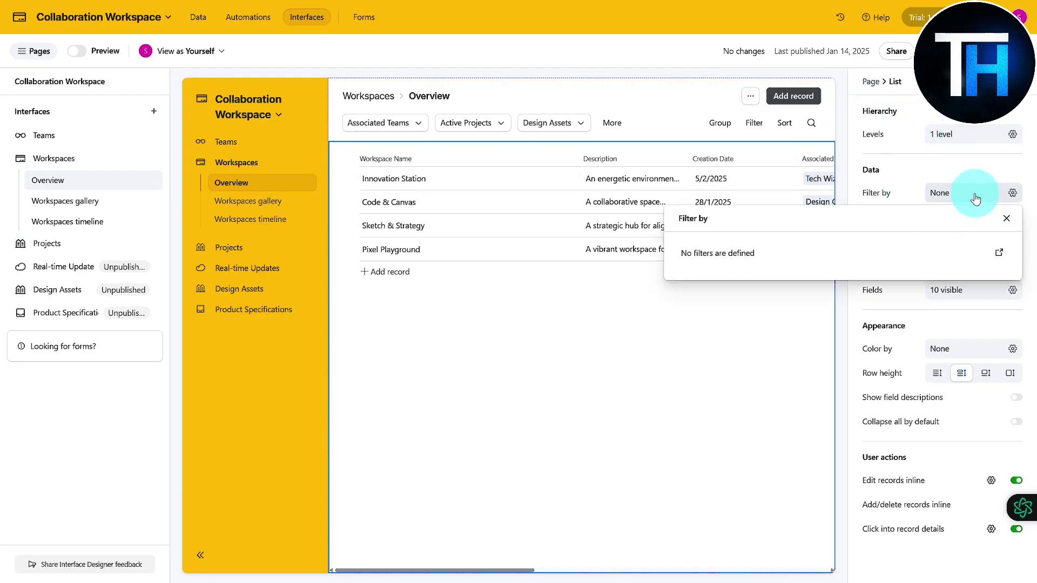
pyautogui.click(999, 158)
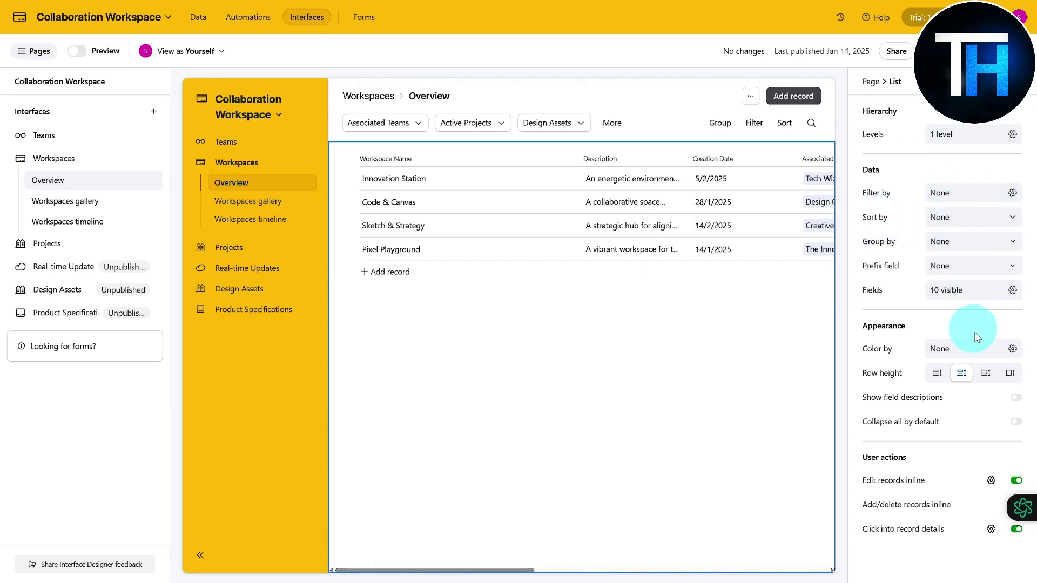
# Step: Color the Workspaces overview records by the Real-time Update Status select field
pyautogui.click(964, 359)
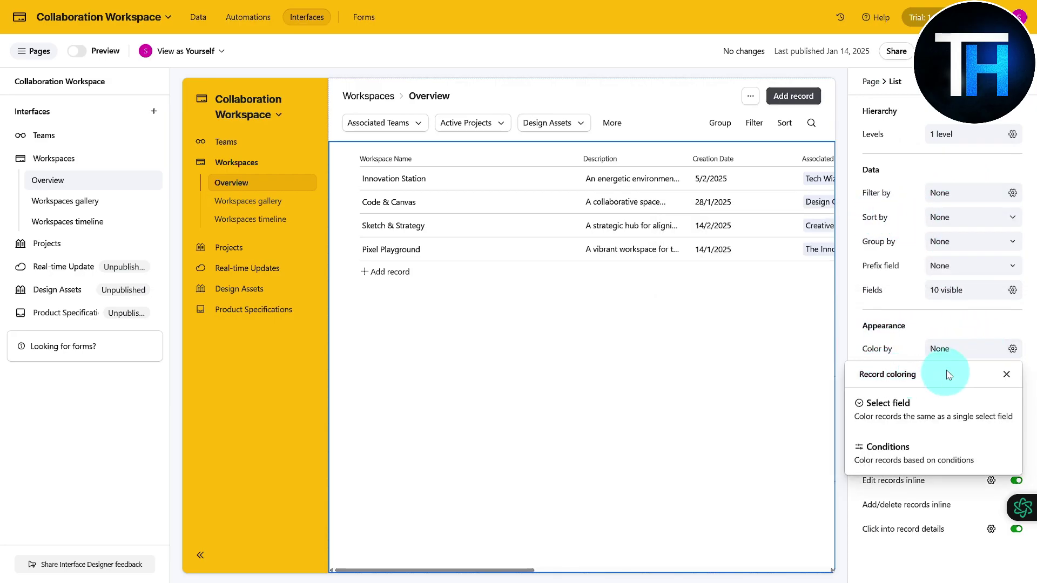
pyautogui.click(958, 350)
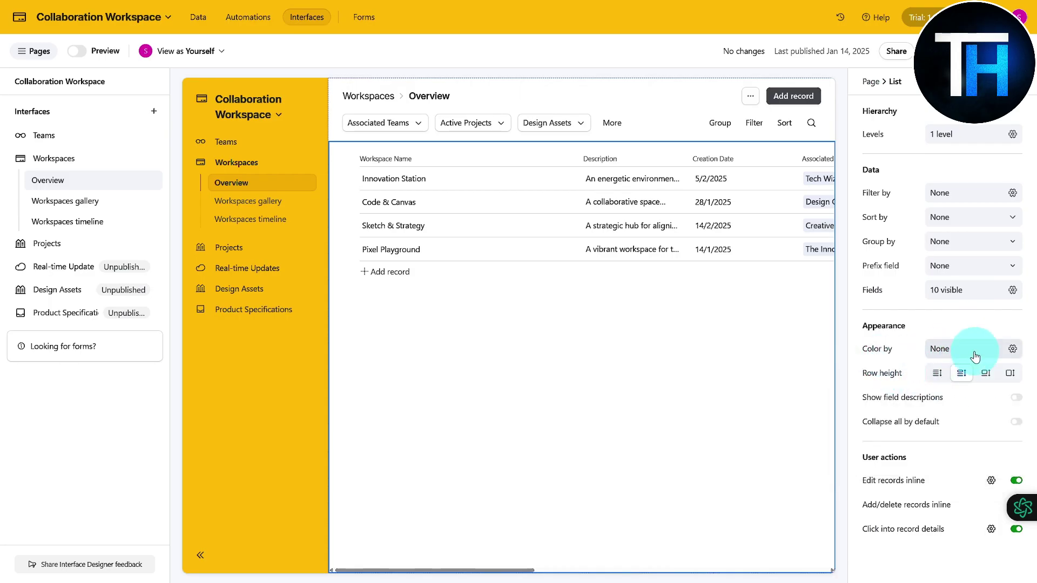
pyautogui.click(1012, 350)
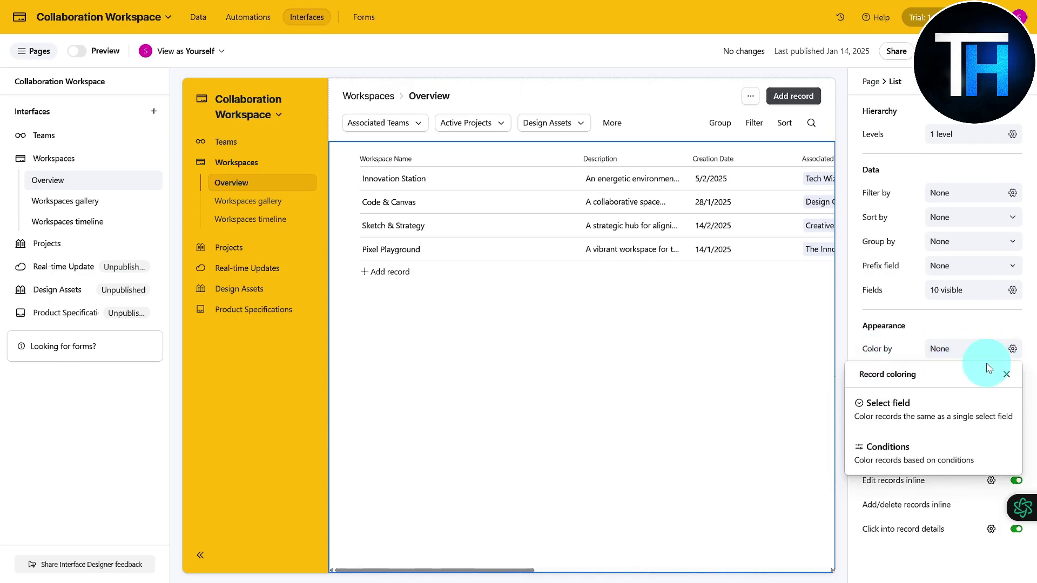
pyautogui.click(858, 403)
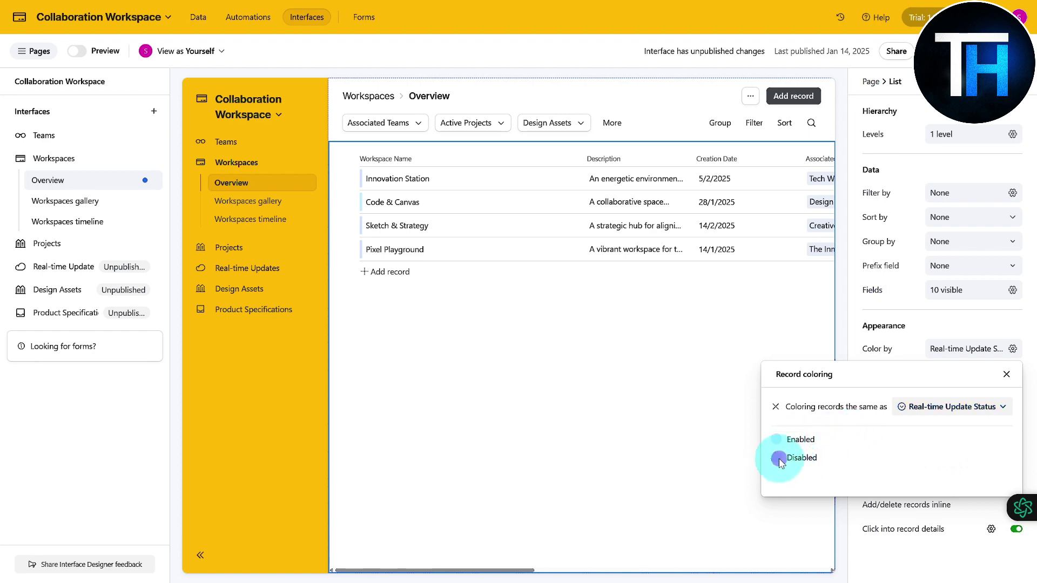
pyautogui.click(912, 406)
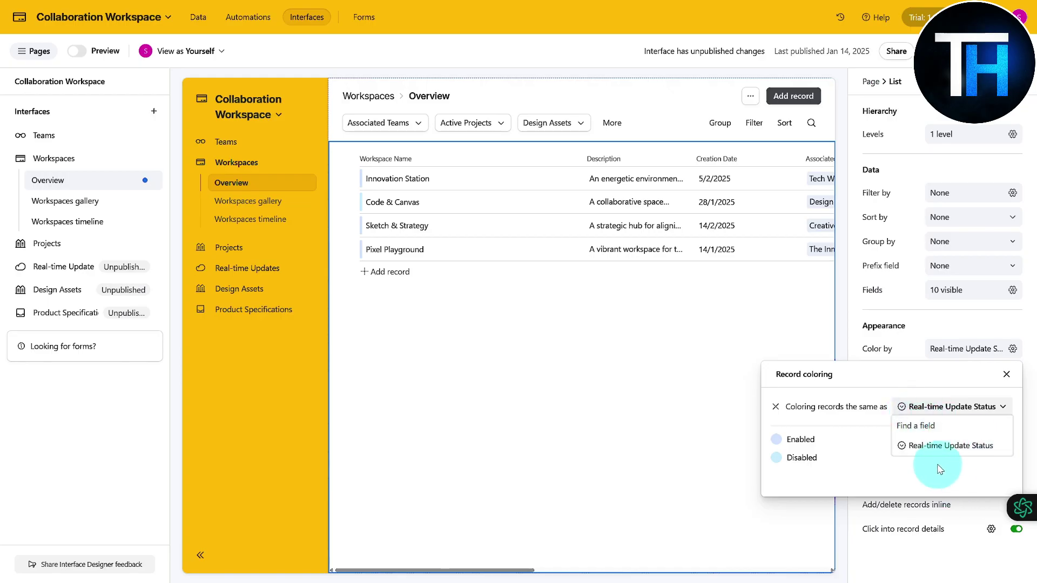
pyautogui.click(920, 449)
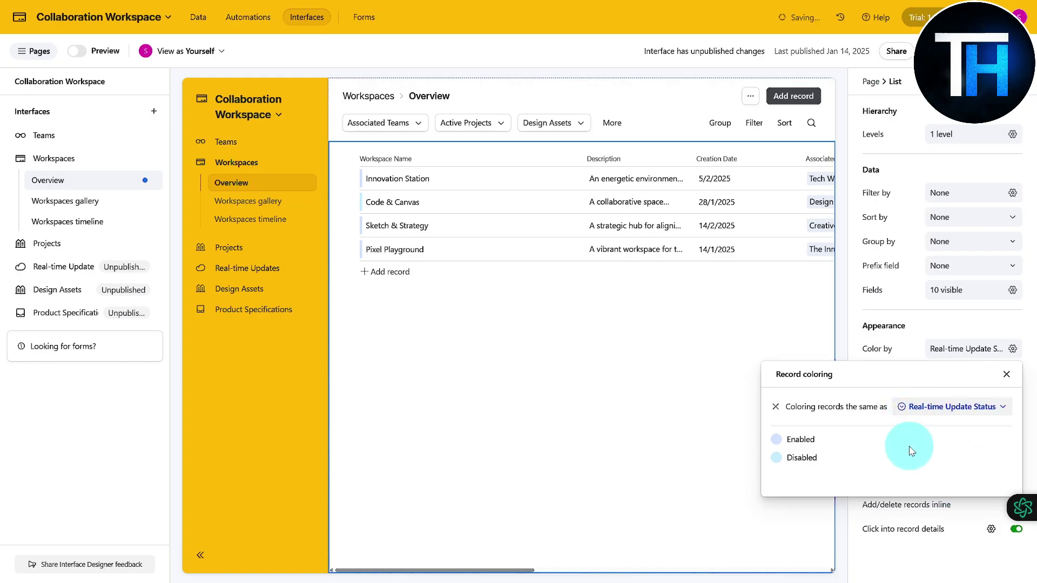
pyautogui.click(1005, 376)
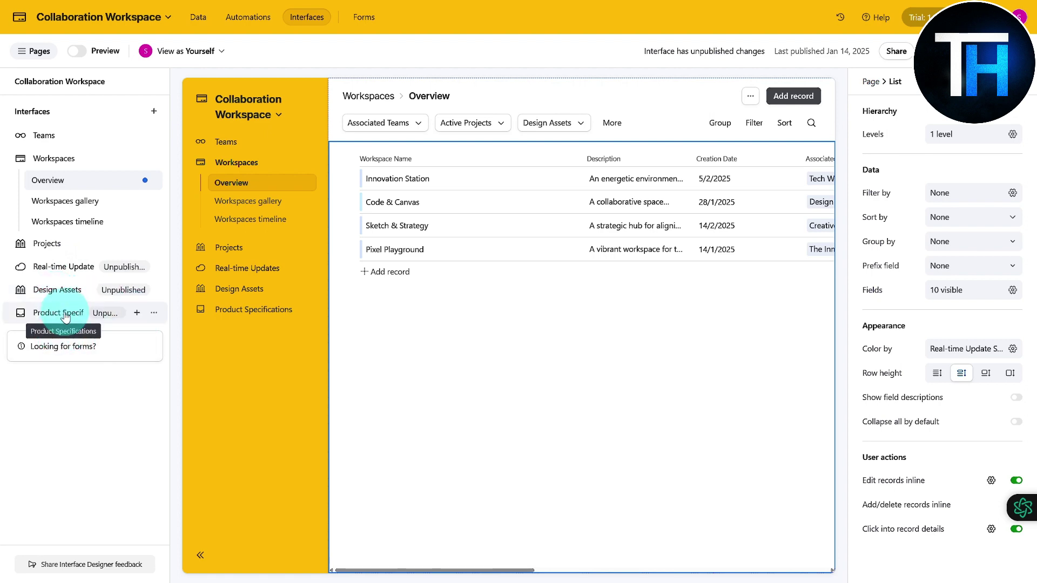
# Step: Add a List-layout page connected to the Teams table under Workspaces, previewing the layout for mobile and desktop
pyautogui.click(151, 114)
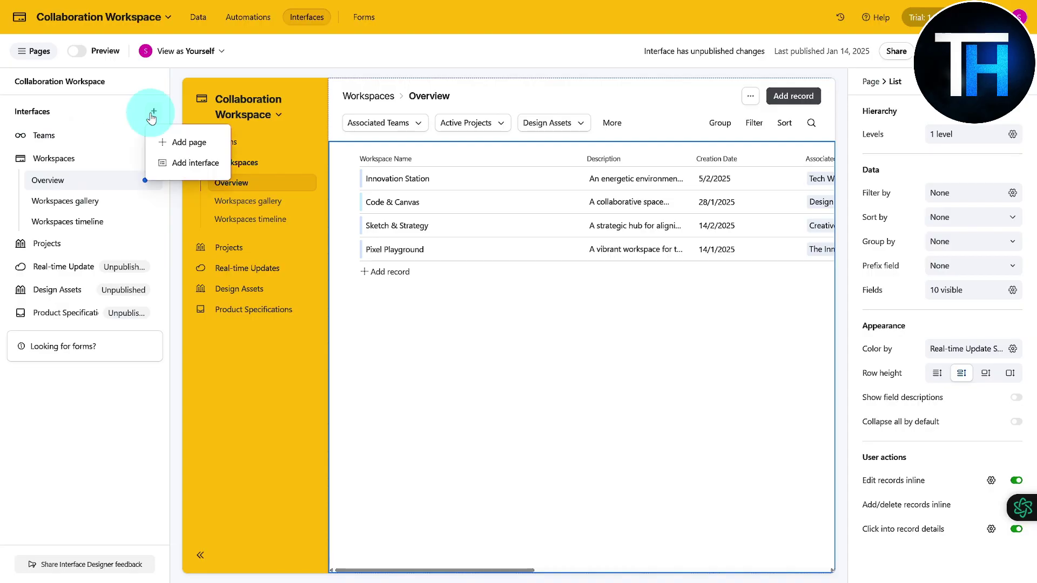
pyautogui.click(181, 145)
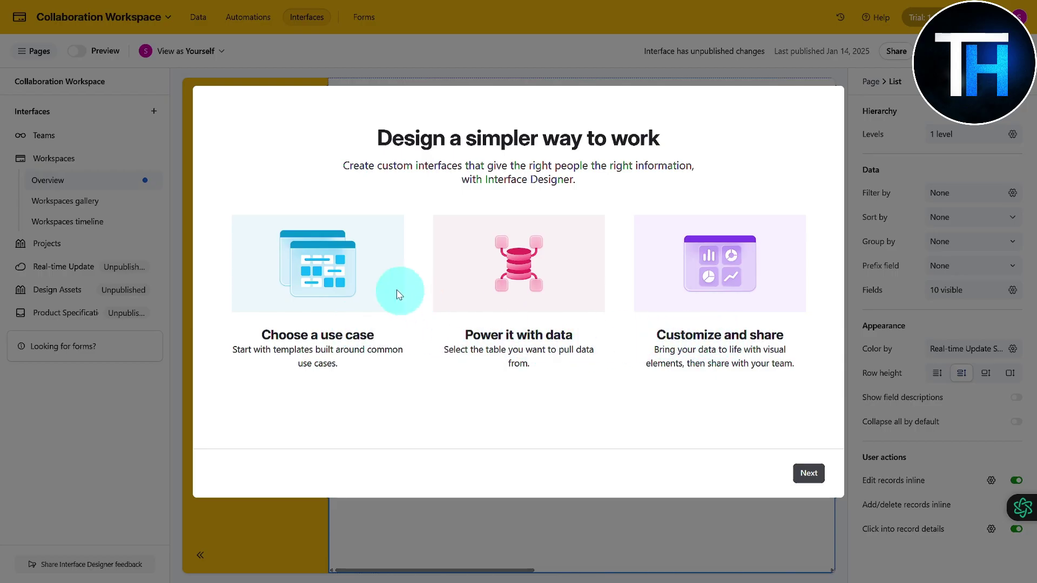
pyautogui.click(808, 473)
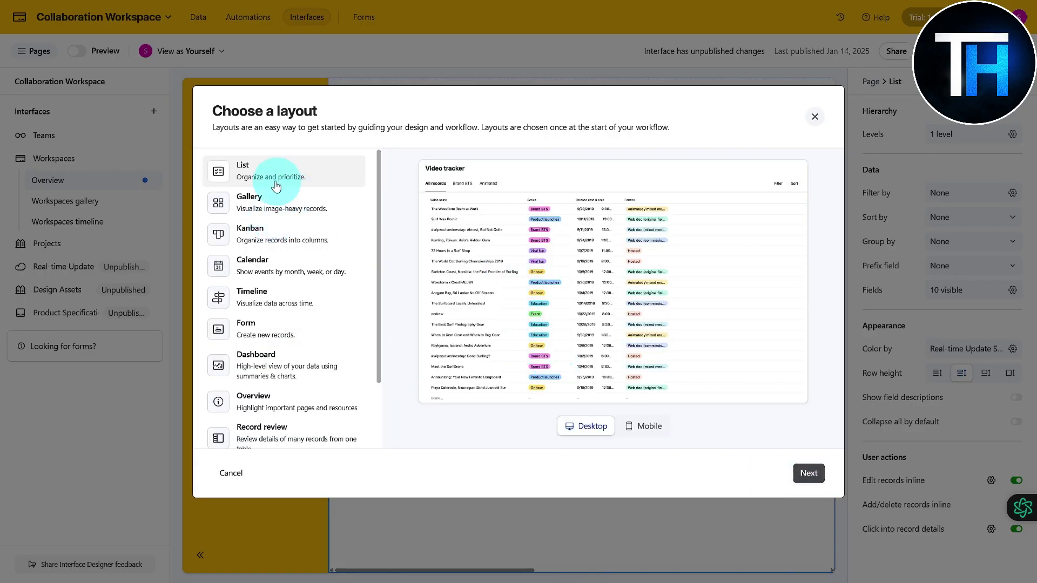
pyautogui.scroll(-3, 289, 240)
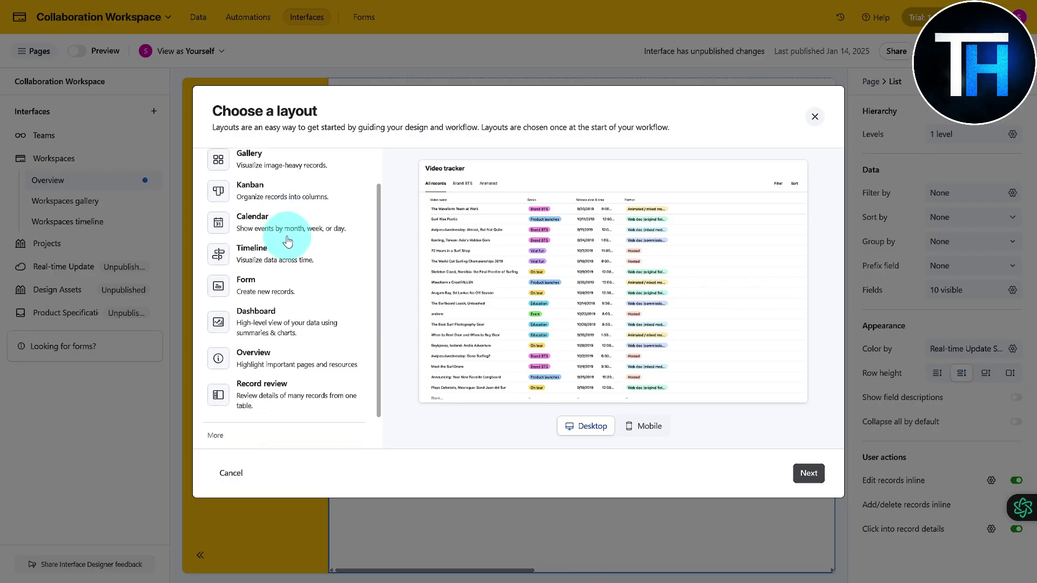
pyautogui.scroll(3, 287, 242)
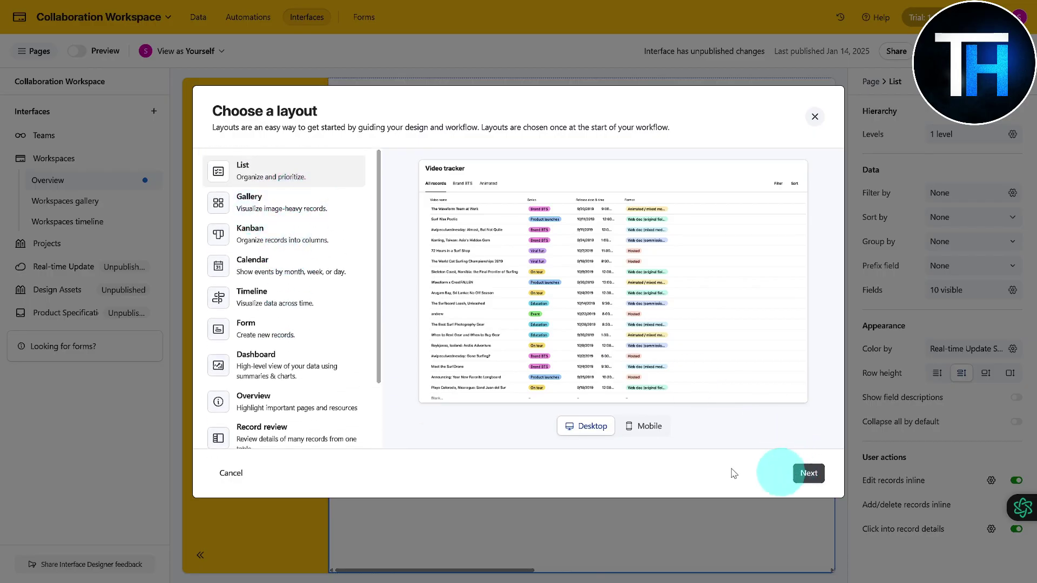
pyautogui.click(650, 434)
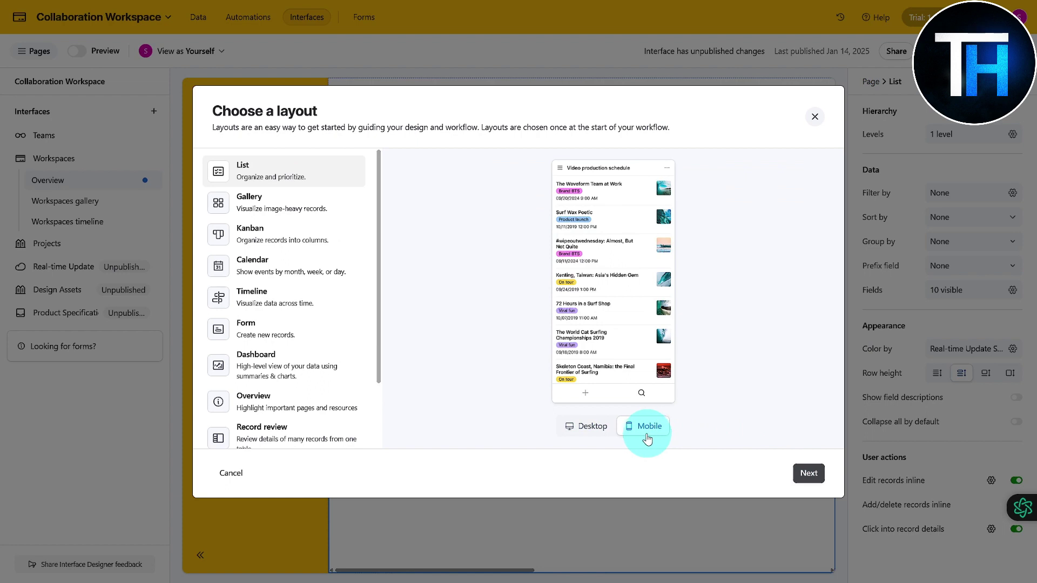
pyautogui.click(596, 426)
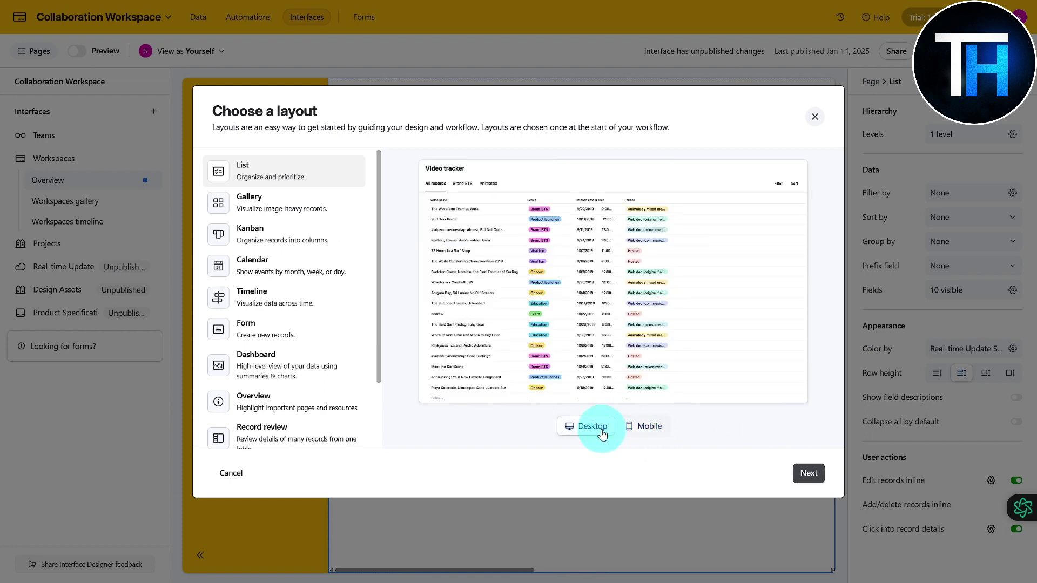
pyautogui.click(632, 430)
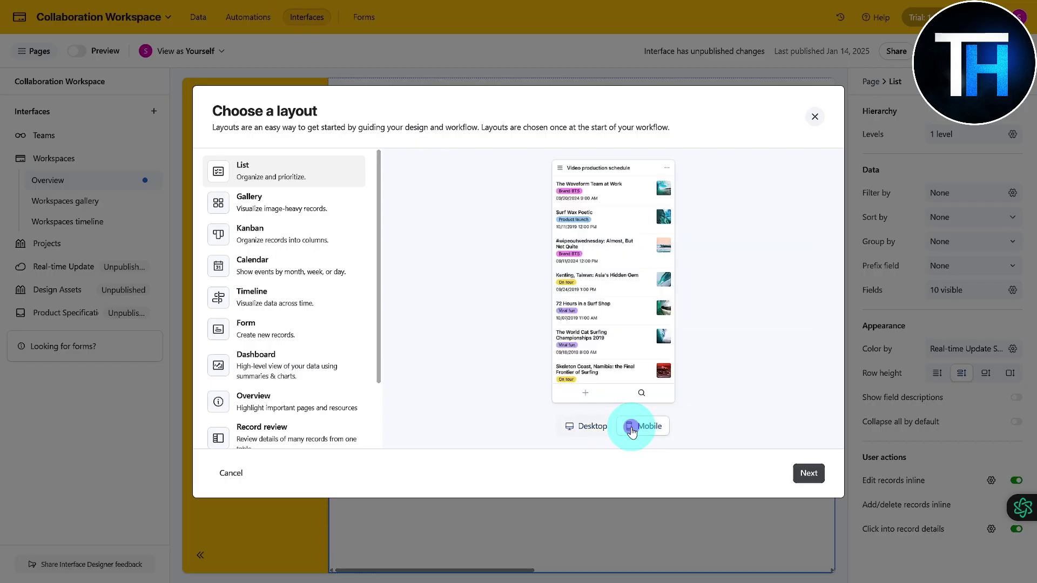
pyautogui.click(595, 437)
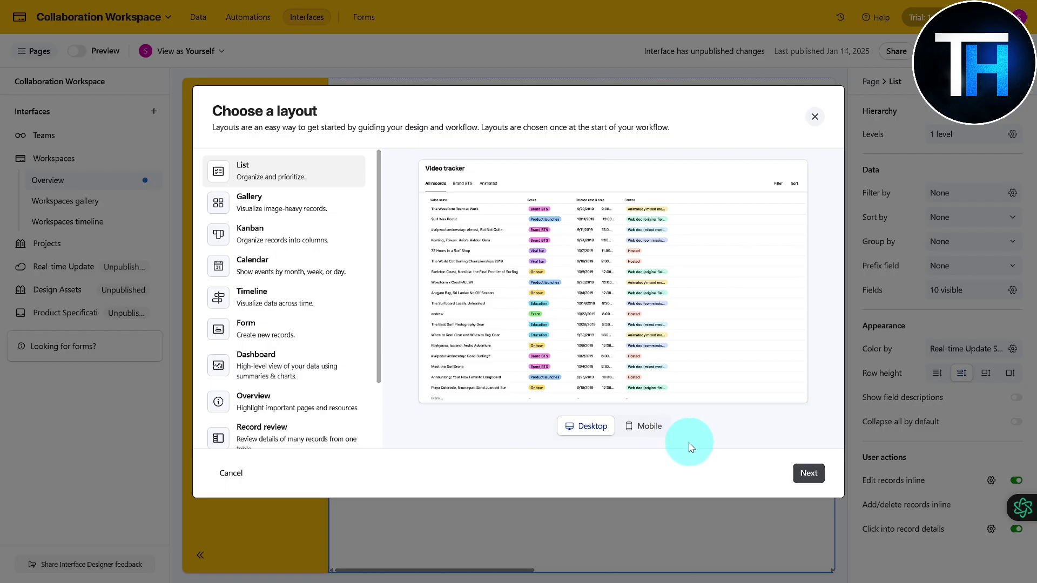
pyautogui.click(808, 473)
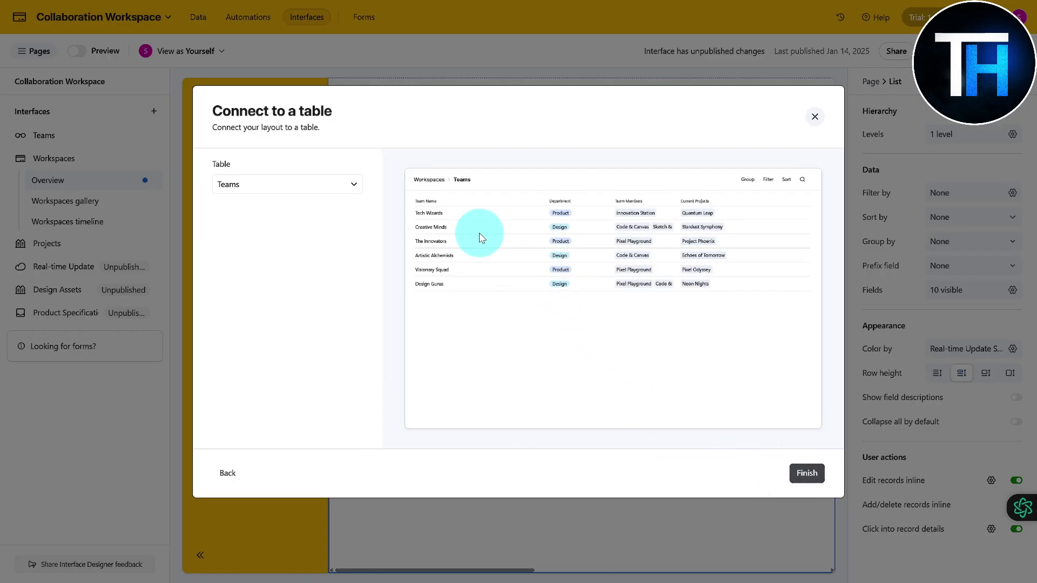
pyautogui.click(805, 474)
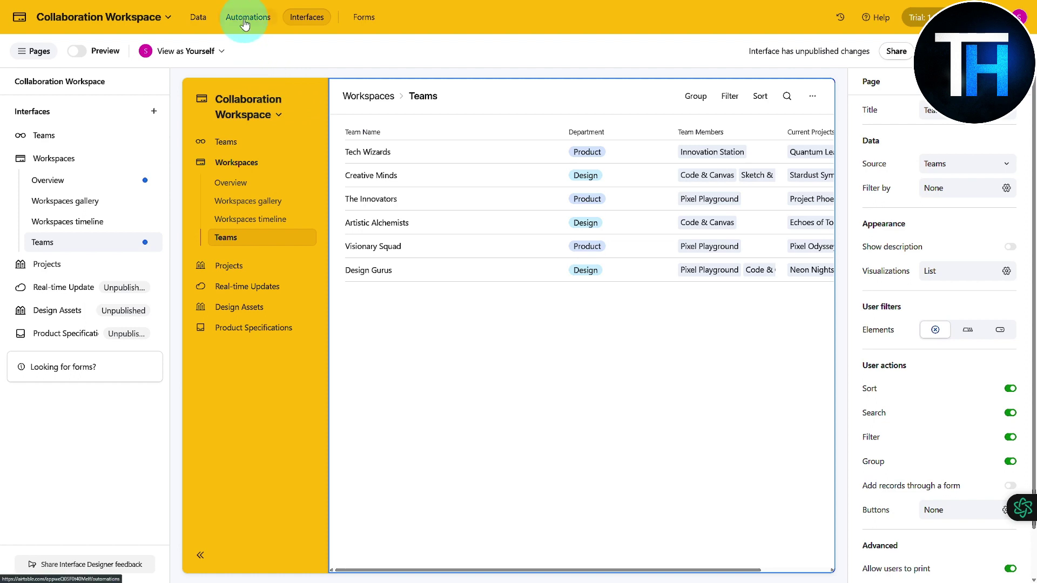
# Step: Open the automations and review the available triggers, including the Google Calendar, Google Sheets and Outlook Calendar integrations
pyautogui.click(244, 20)
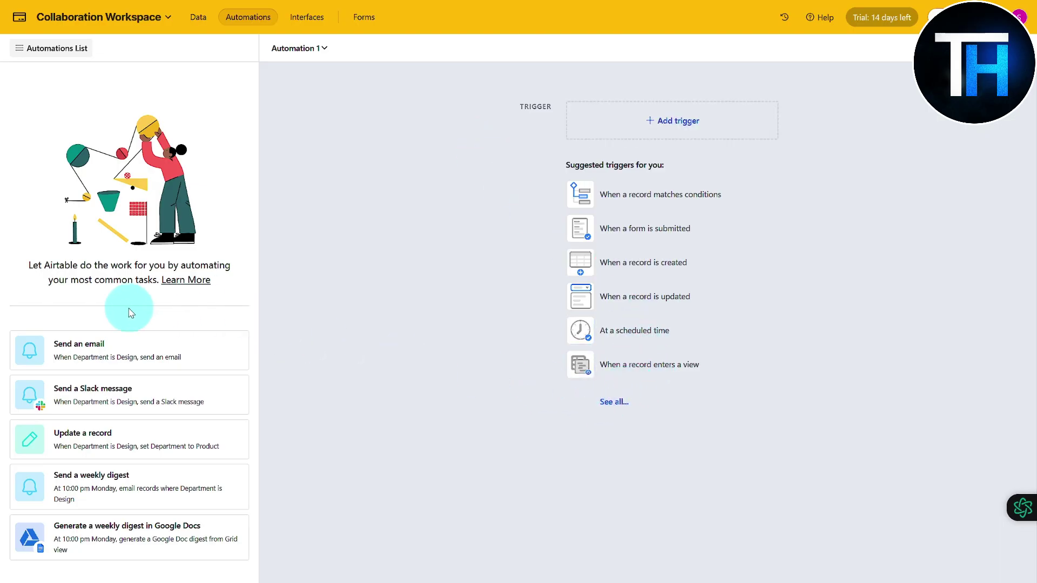
pyautogui.click(677, 125)
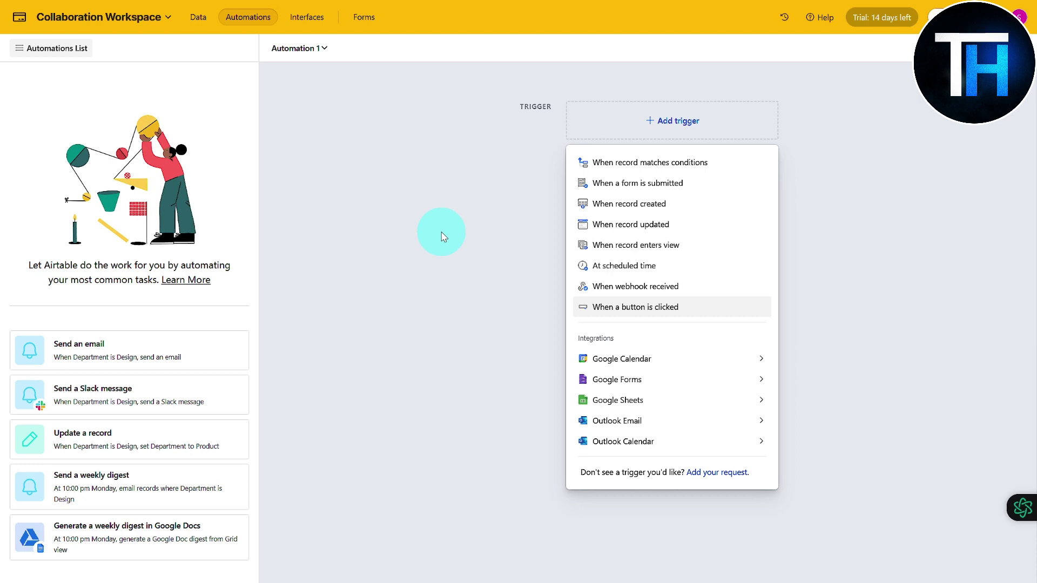
pyautogui.moveTo(635, 367)
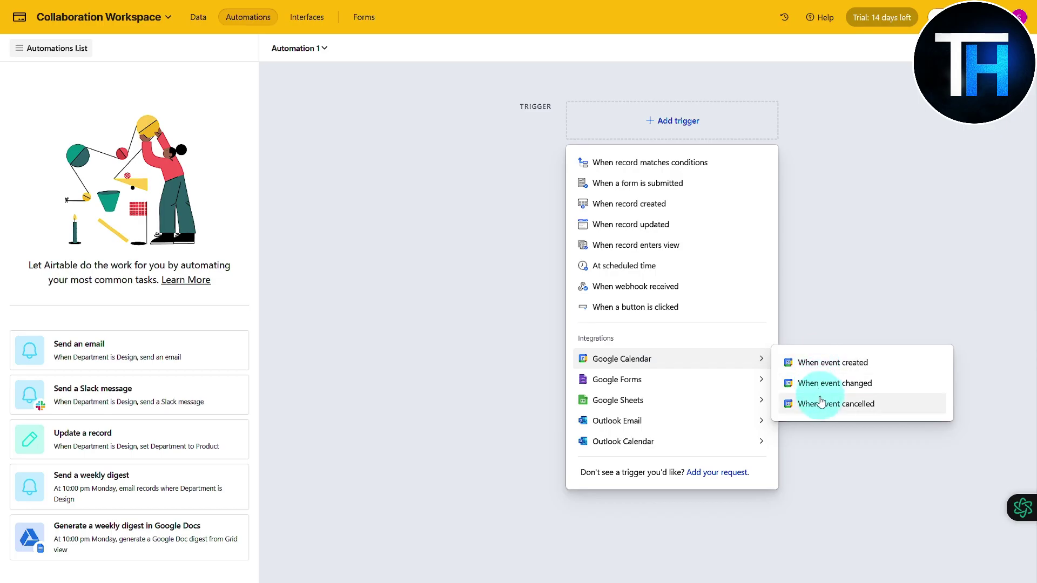
pyautogui.moveTo(726, 378)
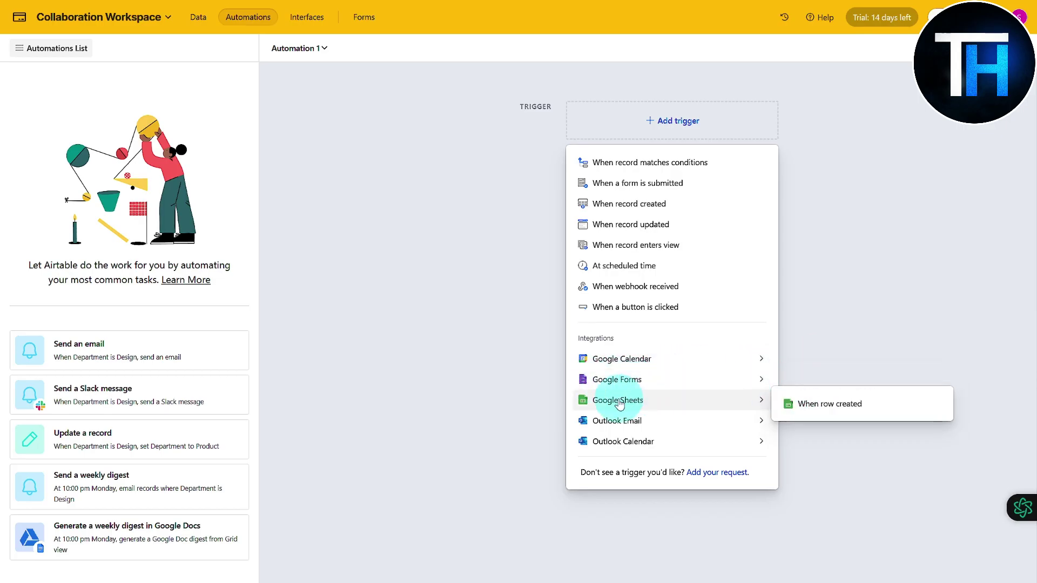
pyautogui.moveTo(648, 446)
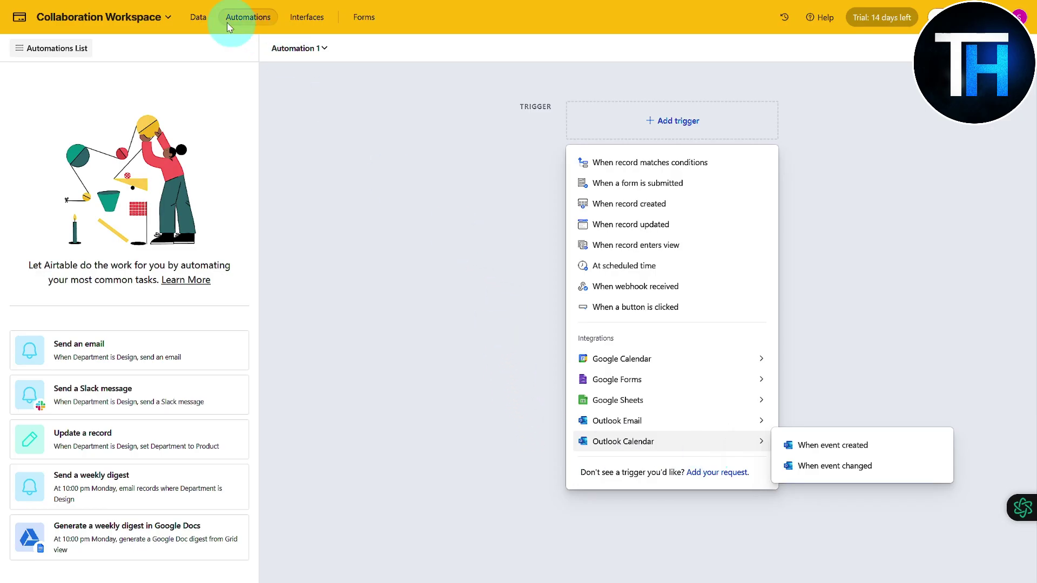
# Step: Open the base's data and look through the fields of the Workspaces table
pyautogui.click(199, 21)
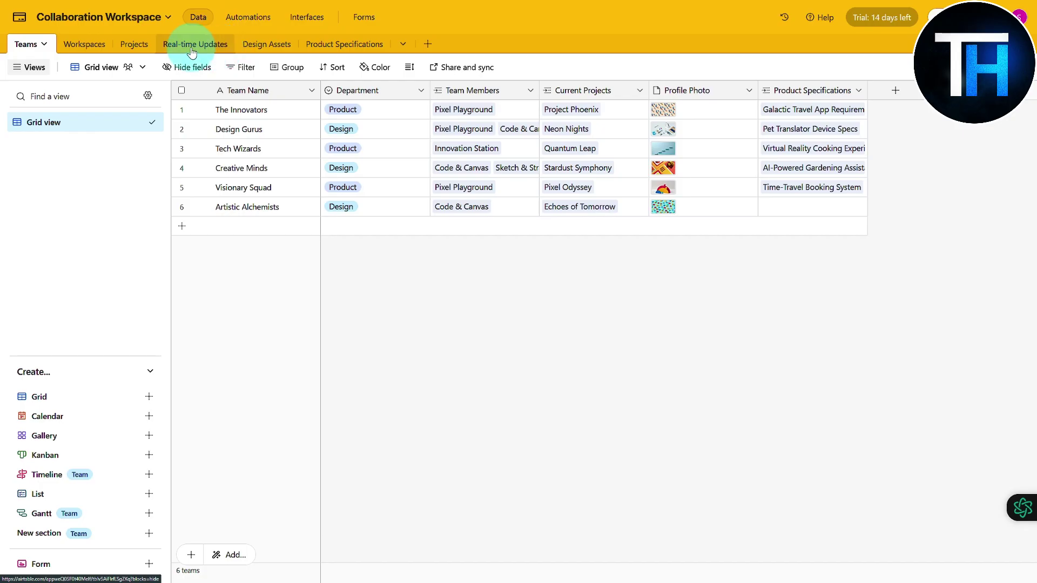
pyautogui.click(85, 48)
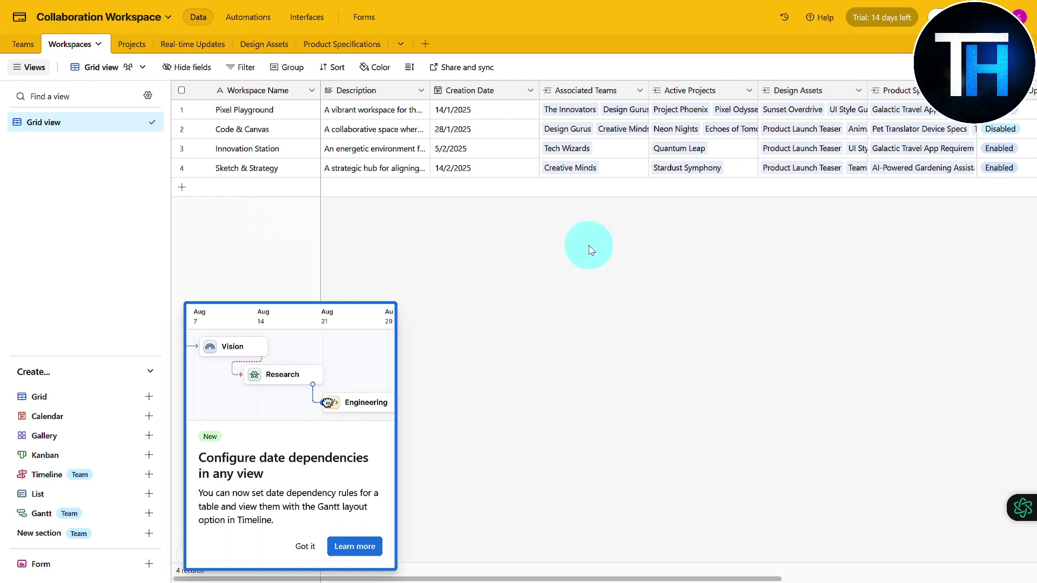
pyautogui.hscroll(2, 566, 149)
pyautogui.hscroll(5, 566, 149)
pyautogui.hscroll(-6, 583, 139)
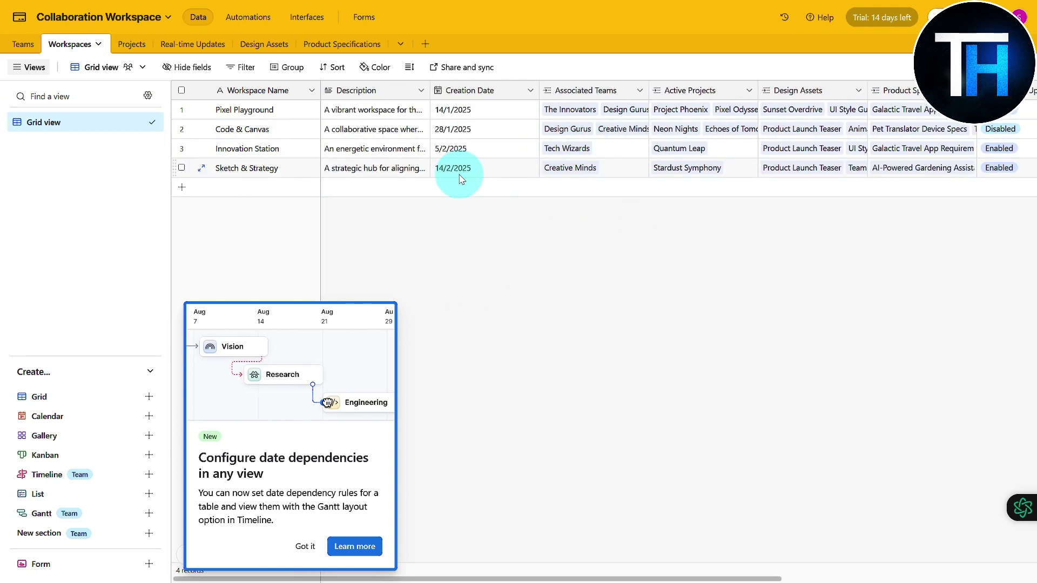
# Step: View the records in the Projects, Design Assets and Product Specifications tables
pyautogui.click(133, 43)
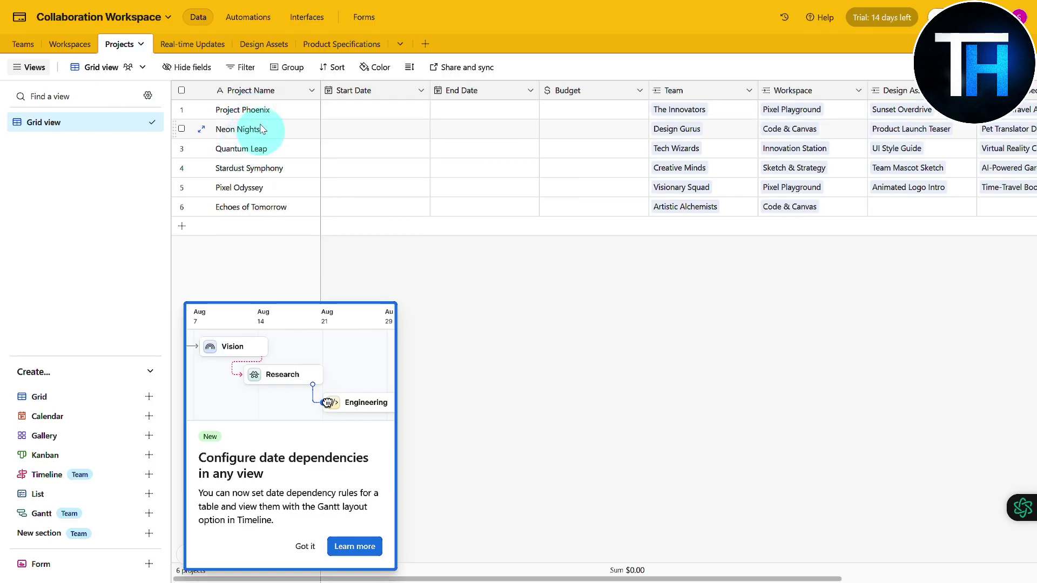
pyautogui.click(261, 48)
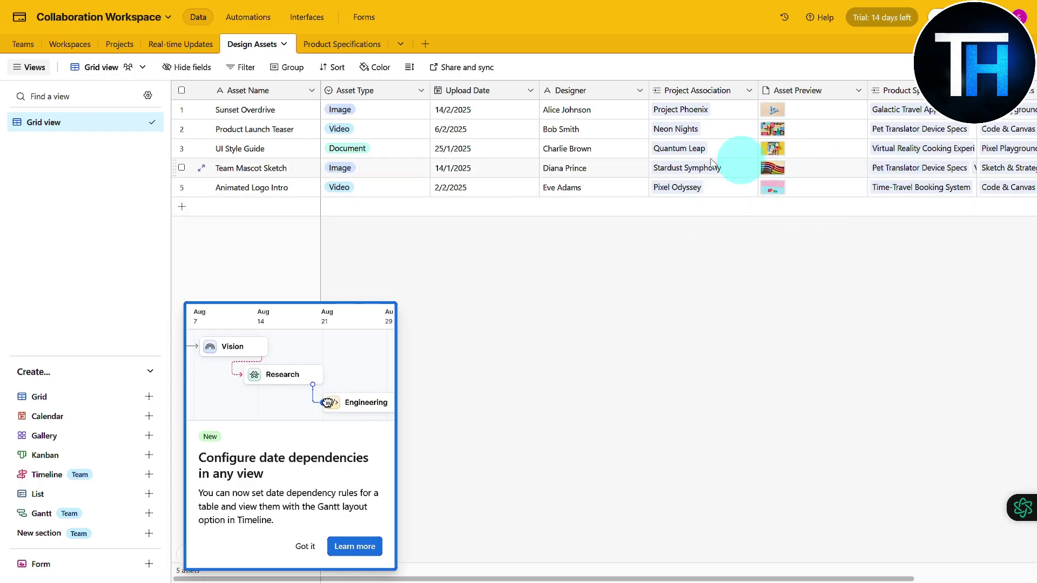
pyautogui.click(328, 50)
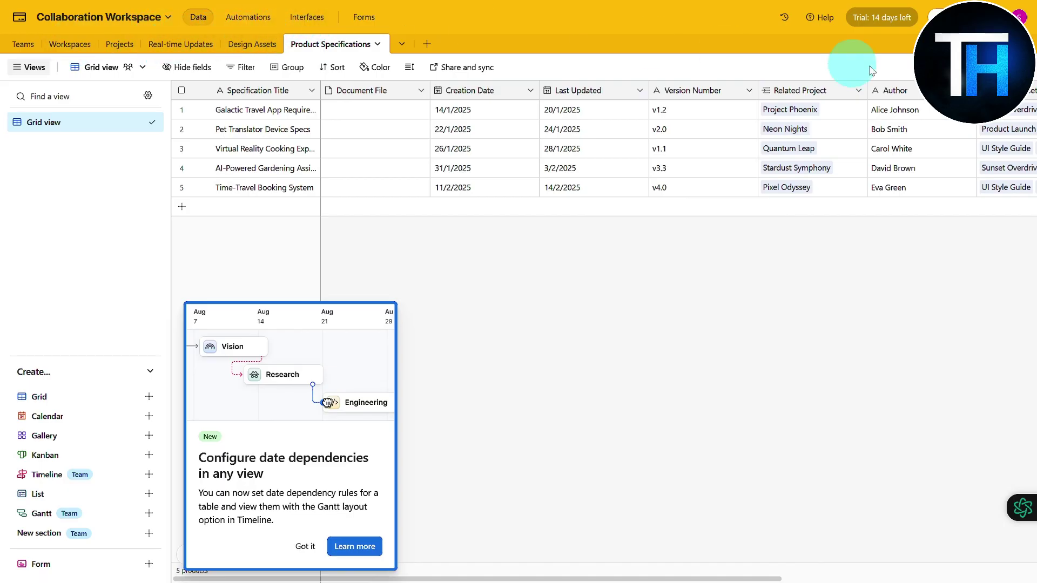
# Step: Open the extensions marketplace and dismiss the announcement about configuring date dependencies
pyautogui.click(918, 38)
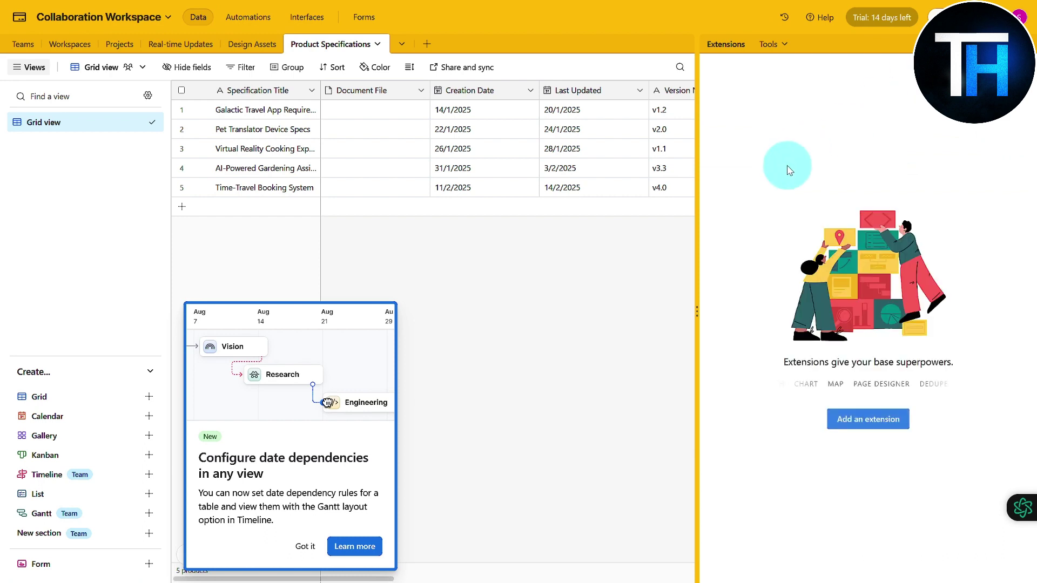
pyautogui.click(883, 420)
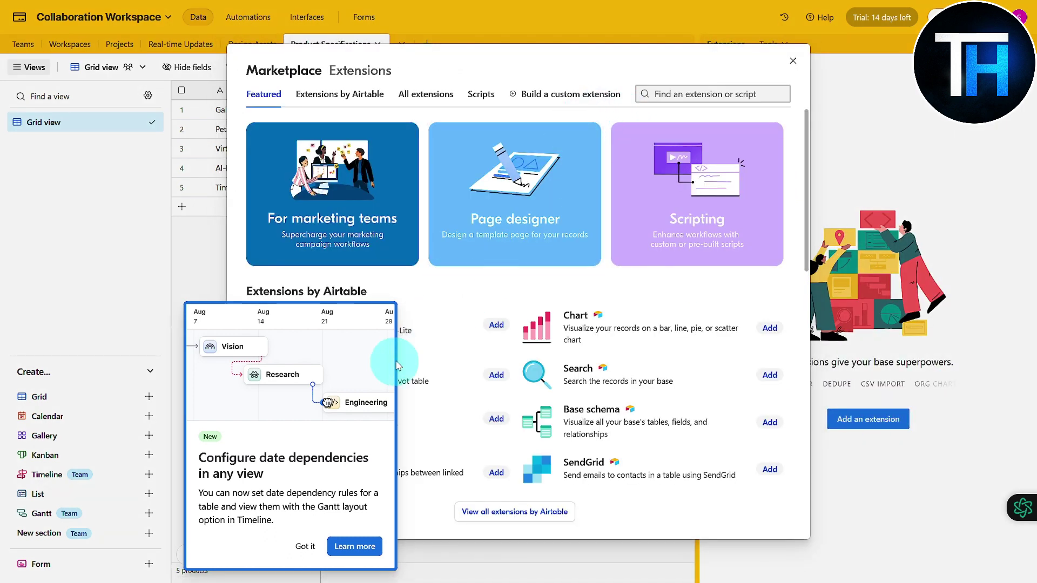
pyautogui.click(305, 546)
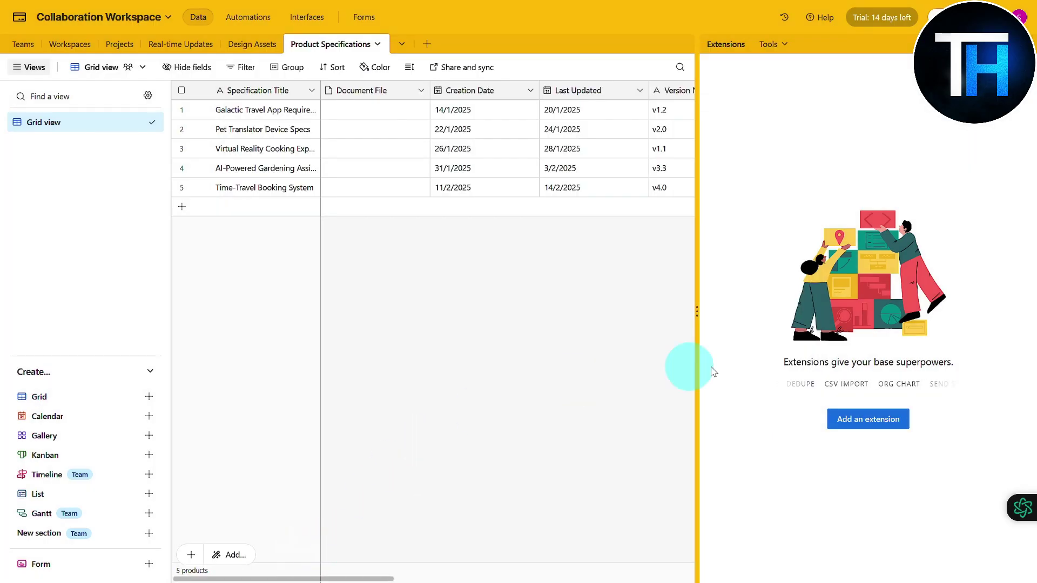
pyautogui.click(874, 424)
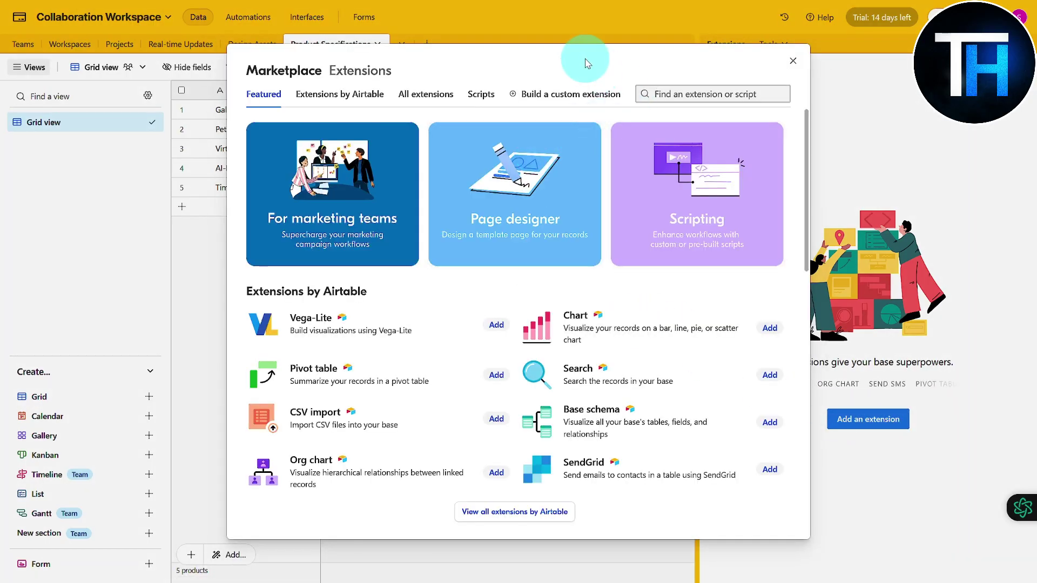
pyautogui.click(600, 51)
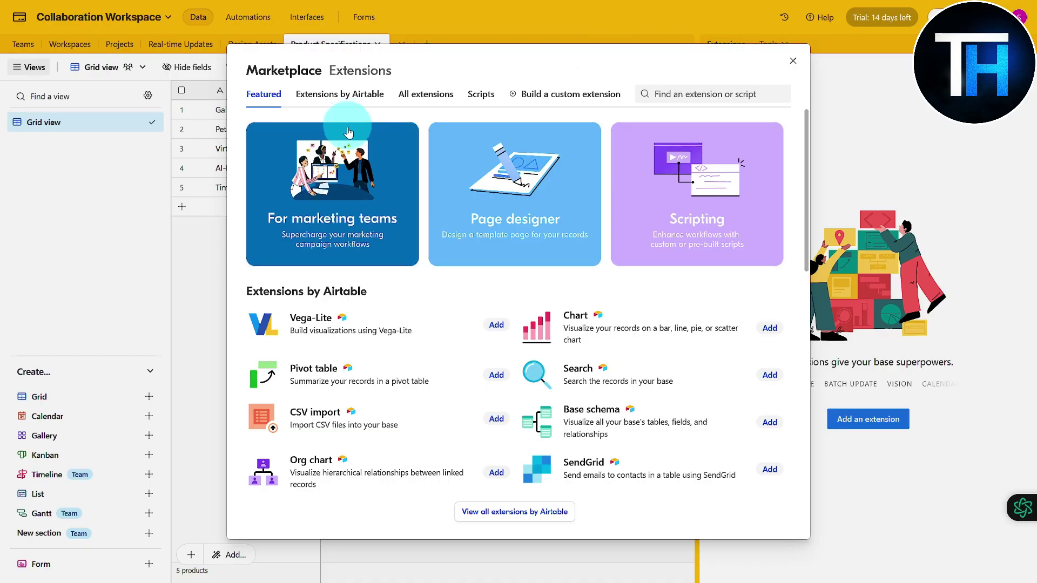
# Step: Browse the marketplace's featured page through its Airtable extensions, all extensions and scripts sections
pyautogui.scroll(-4, 351, 162)
pyautogui.scroll(-10, 486, 256)
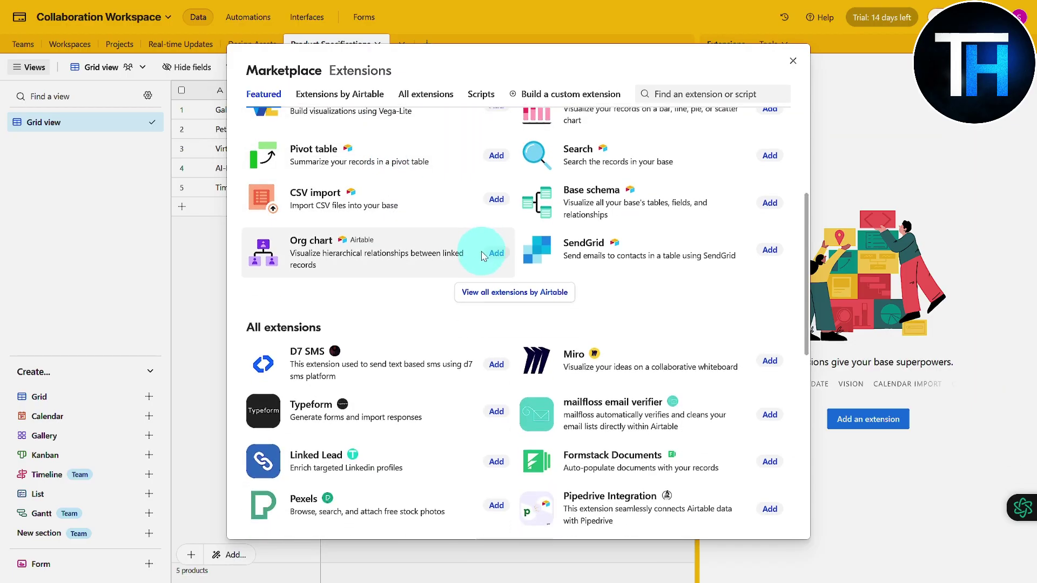
pyautogui.scroll(8, 486, 257)
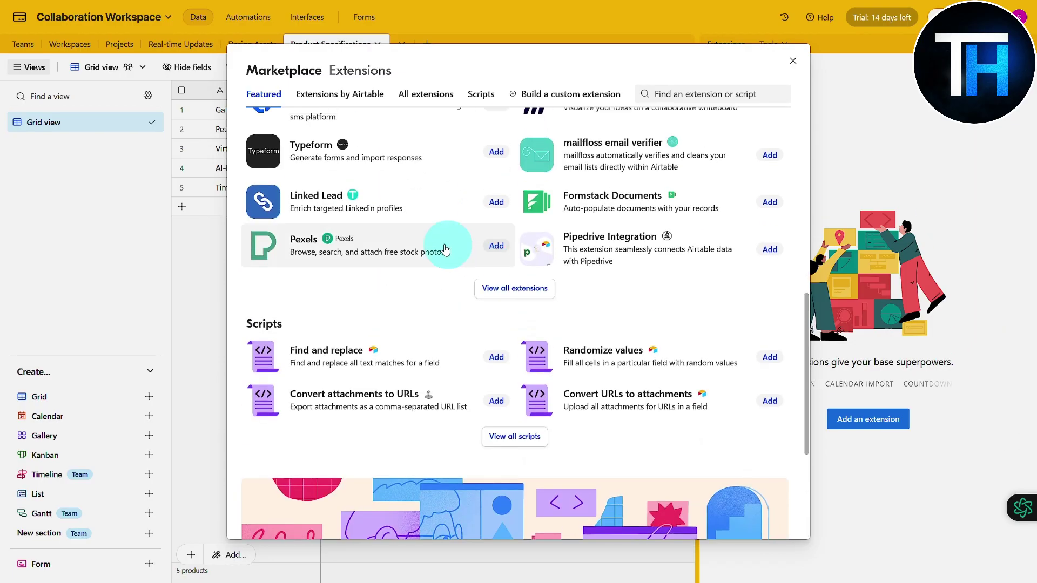
# Step: Look through the extensions made by Airtable and open the marketplace's list of scripts
pyautogui.click(333, 97)
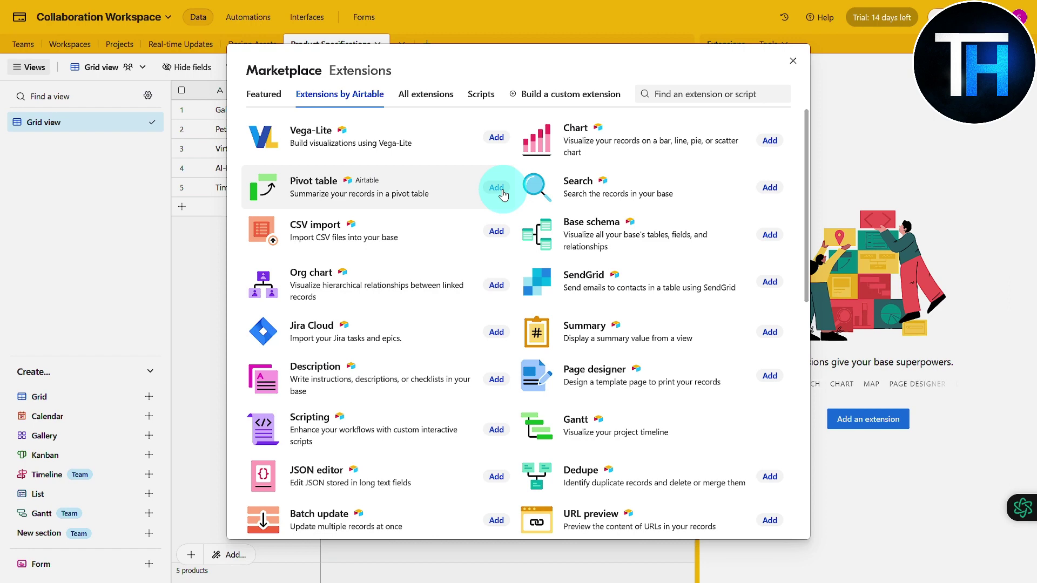
pyautogui.scroll(-4, 494, 235)
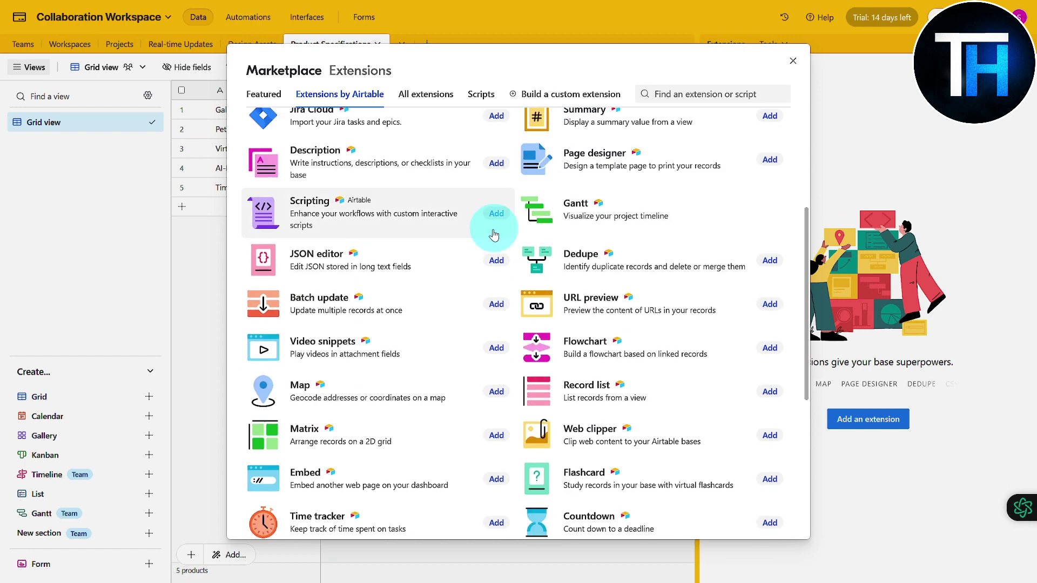
pyautogui.scroll(-2, 491, 240)
pyautogui.scroll(2, 479, 240)
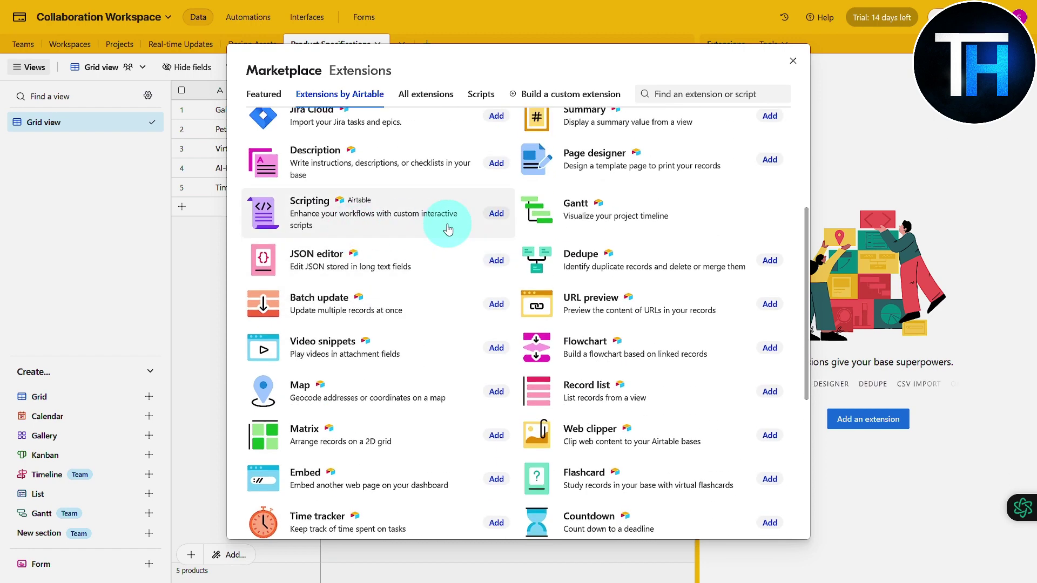
pyautogui.scroll(1, 440, 224)
pyautogui.scroll(-2, 461, 270)
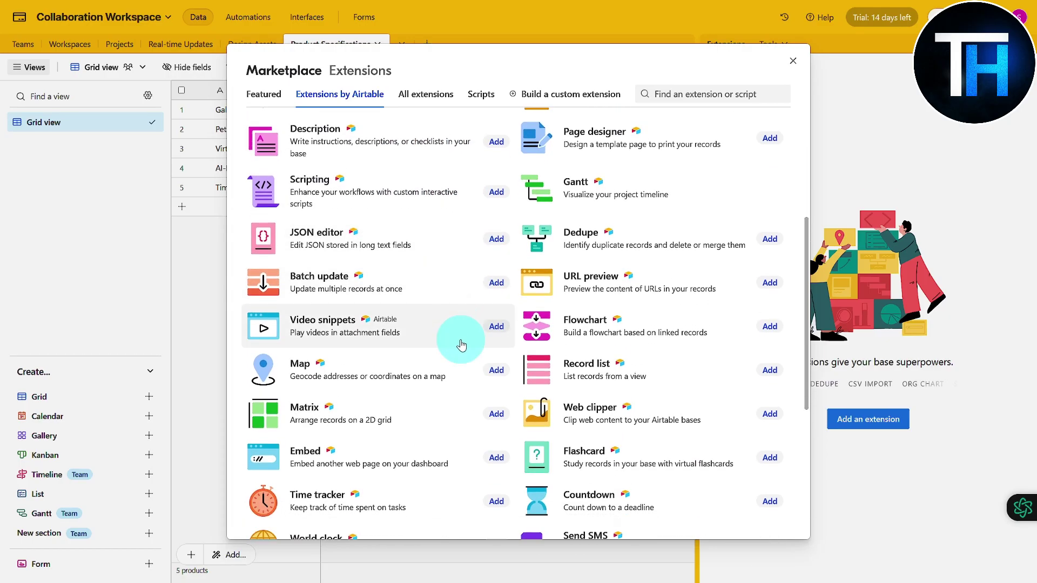
pyautogui.scroll(-5, 461, 346)
pyautogui.scroll(4, 419, 337)
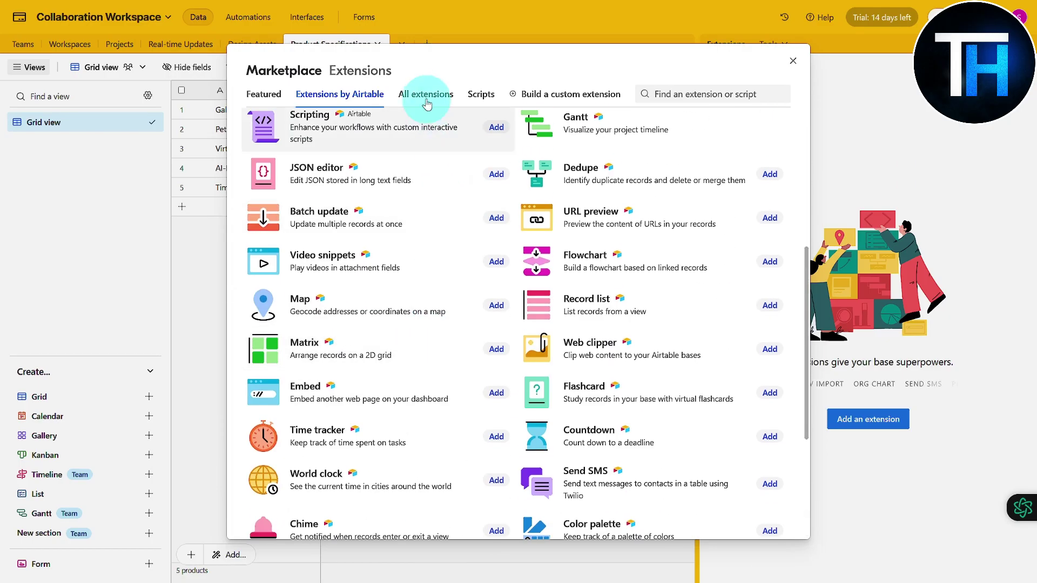
pyautogui.click(485, 96)
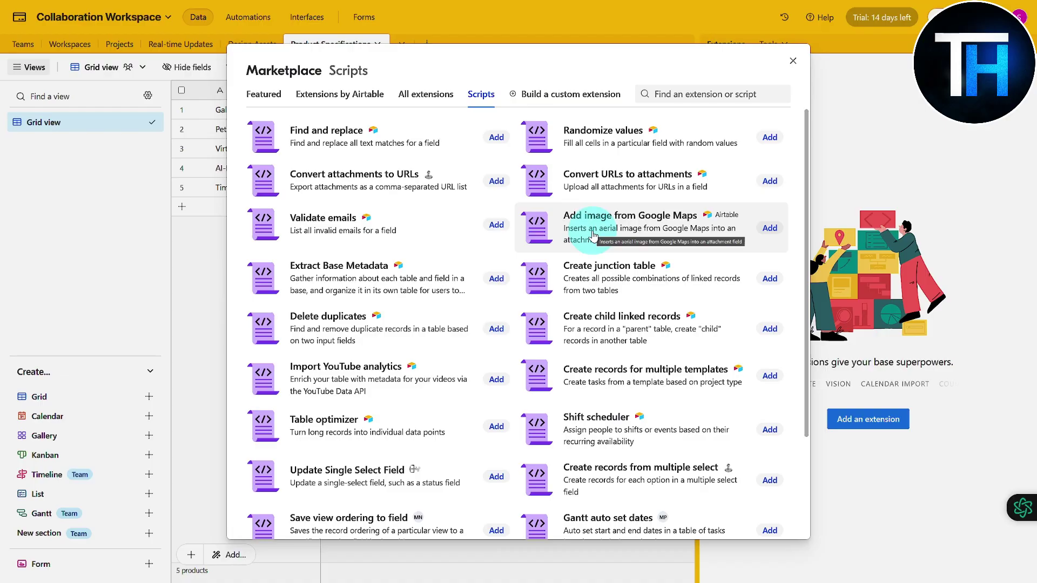
# Step: Look through the remaining scripts in the marketplace and close it to return to the Product Specifications table
pyautogui.scroll(-3, 597, 239)
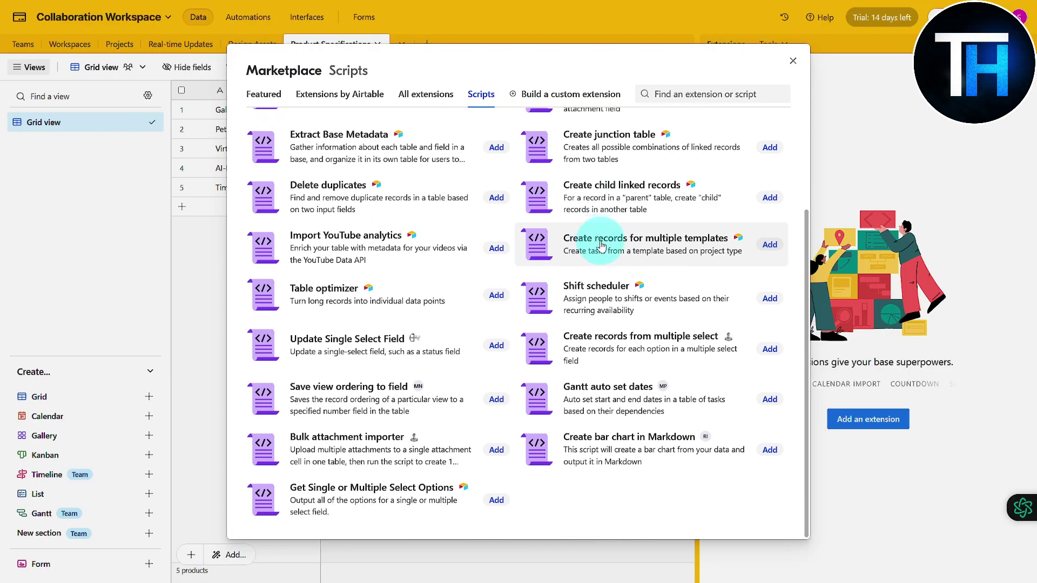
pyautogui.scroll(3, 601, 246)
pyautogui.click(793, 61)
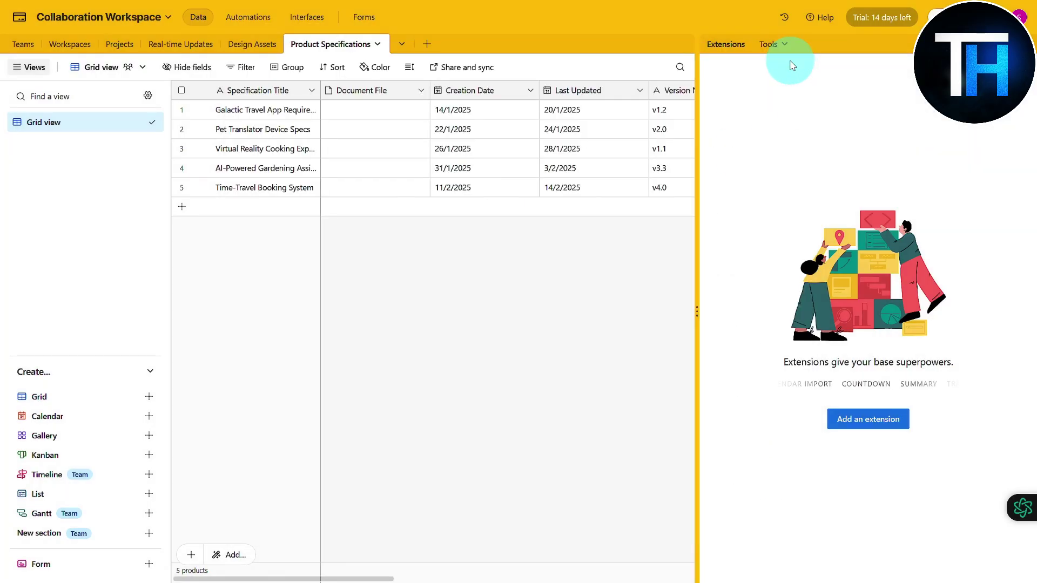
# Step: Open the workspace's Team plan upgrade page from the trial information and review the monthly pricing, add-ons and payment details
pyautogui.click(864, 18)
pyautogui.click(791, 114)
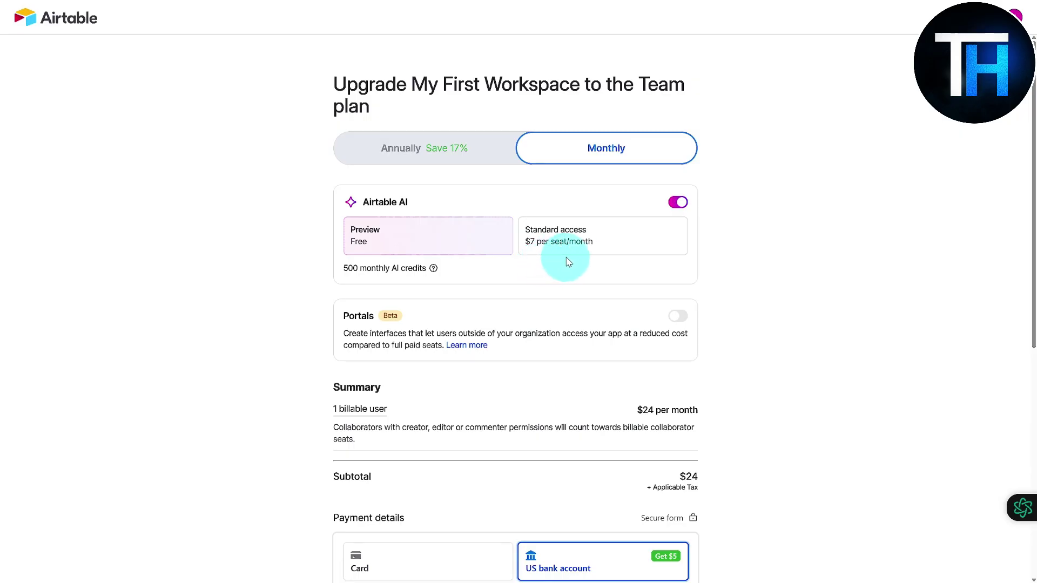
pyautogui.scroll(-1, 744, 255)
pyautogui.scroll(-7, 745, 252)
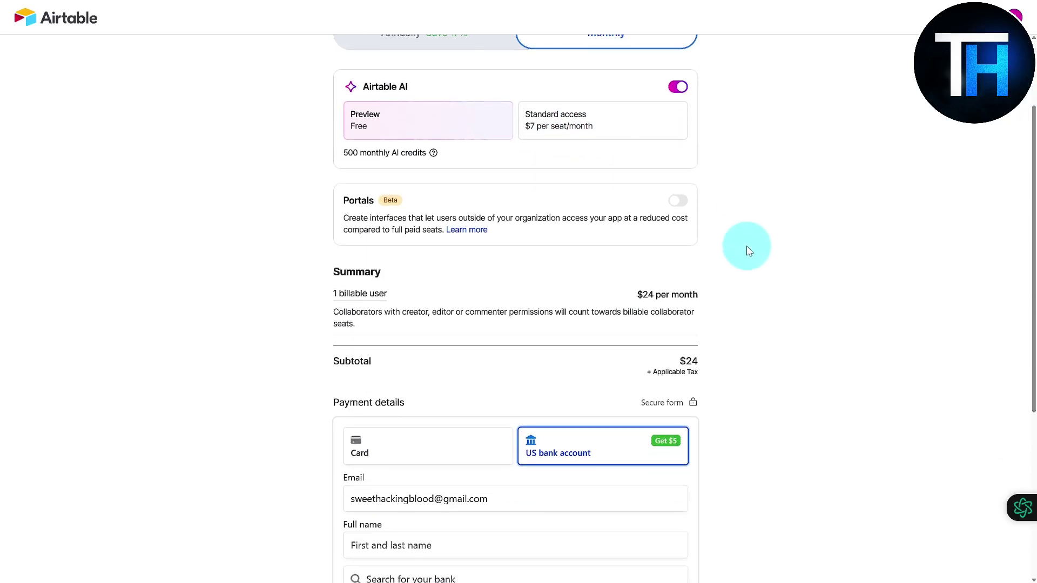
pyautogui.scroll(5, 766, 240)
pyautogui.scroll(3, 766, 241)
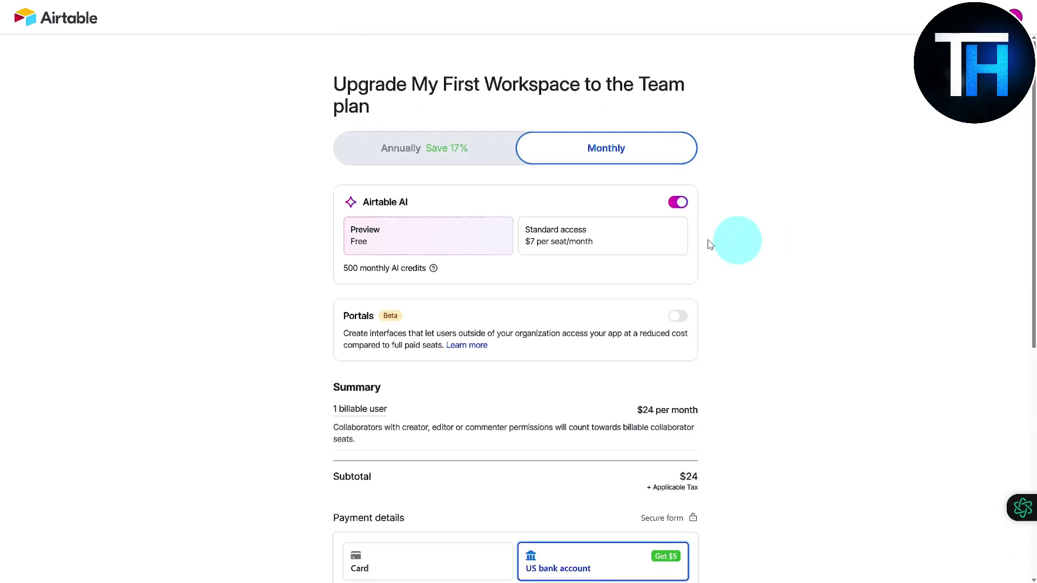
# Step: Switch the Team plan upgrade to annual billing, review its pricing summary, and go back to the Collaboration Workspace base
pyautogui.click(446, 162)
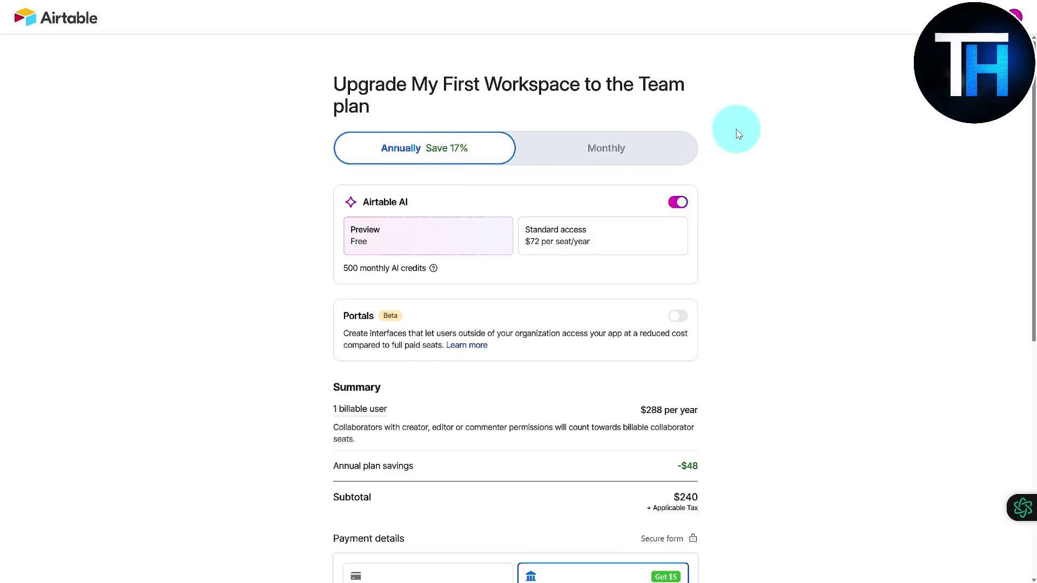
pyautogui.scroll(-3, 738, 134)
pyautogui.scroll(3, 736, 139)
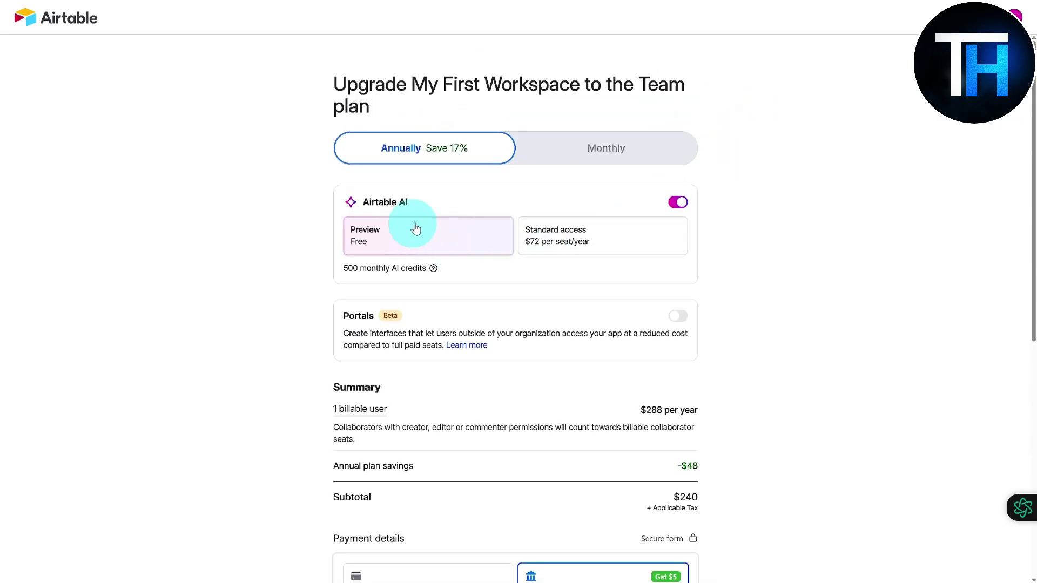
pyautogui.rightClick(243, 159)
pyautogui.click(264, 187)
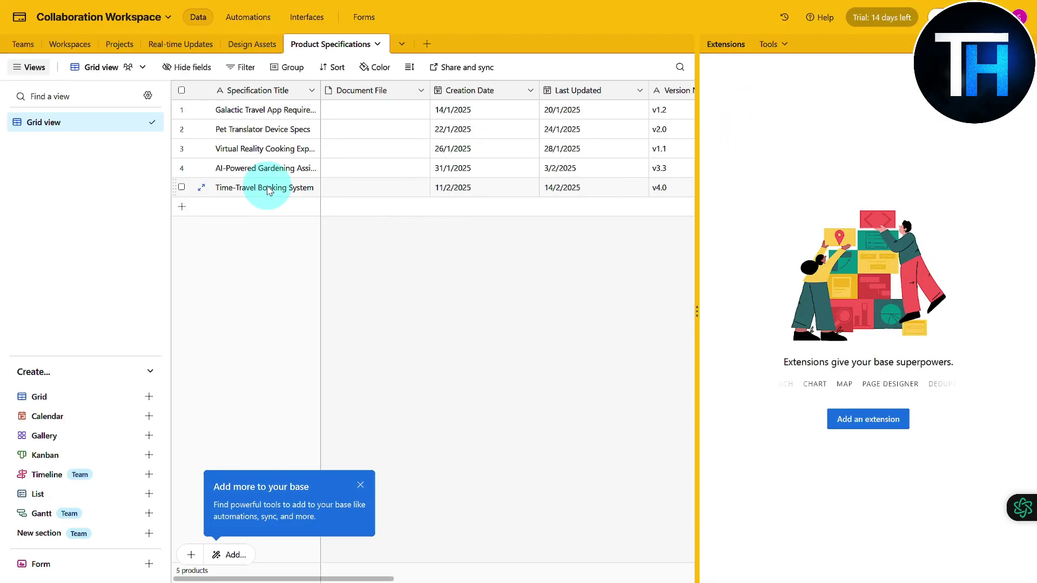